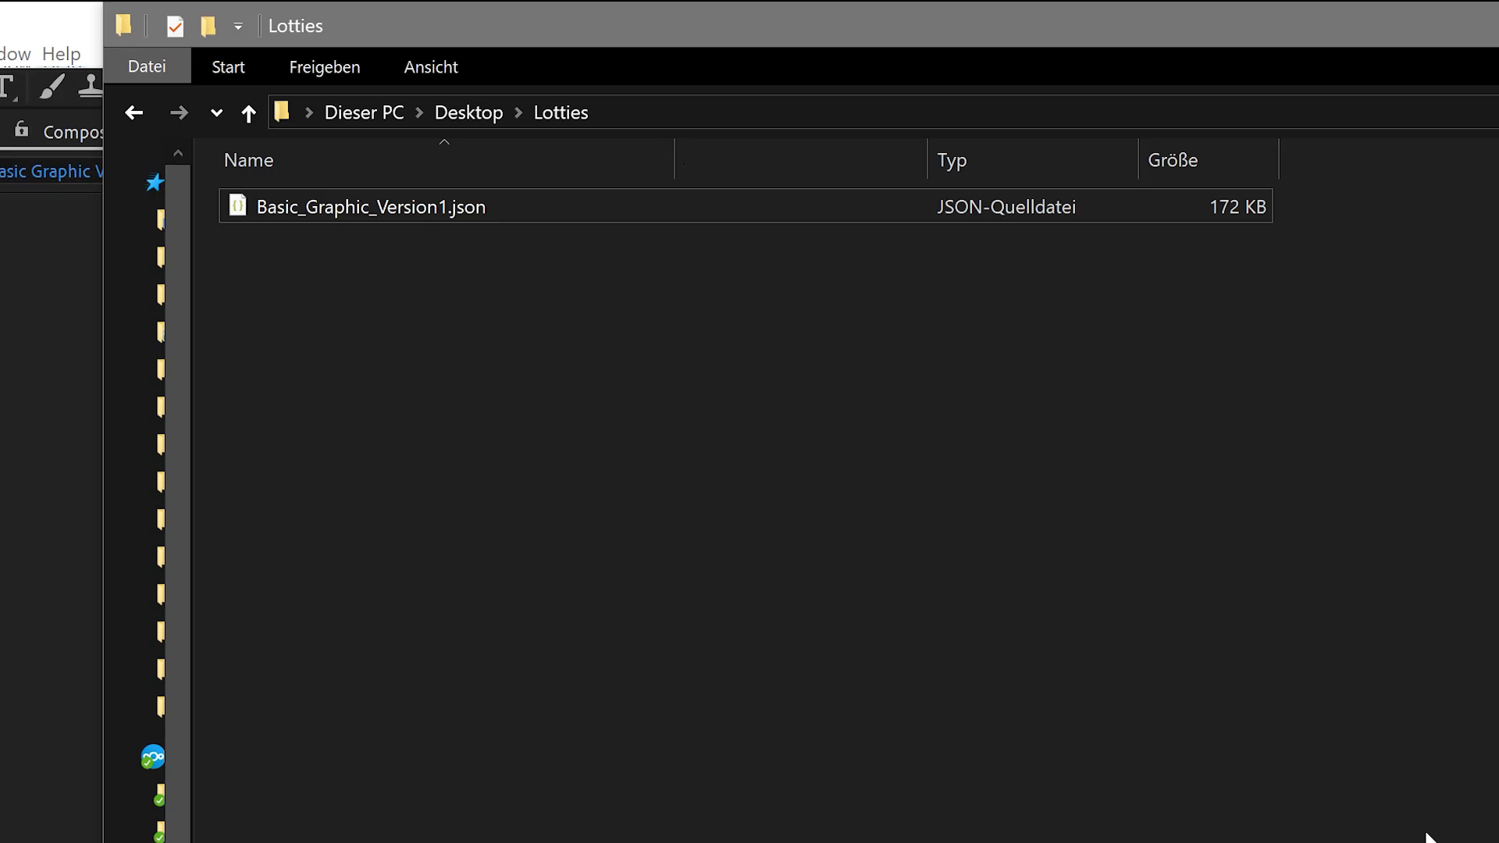
Switch to the Chrome browser and open ferryman.streamshapers.com
key("alt+Tab")
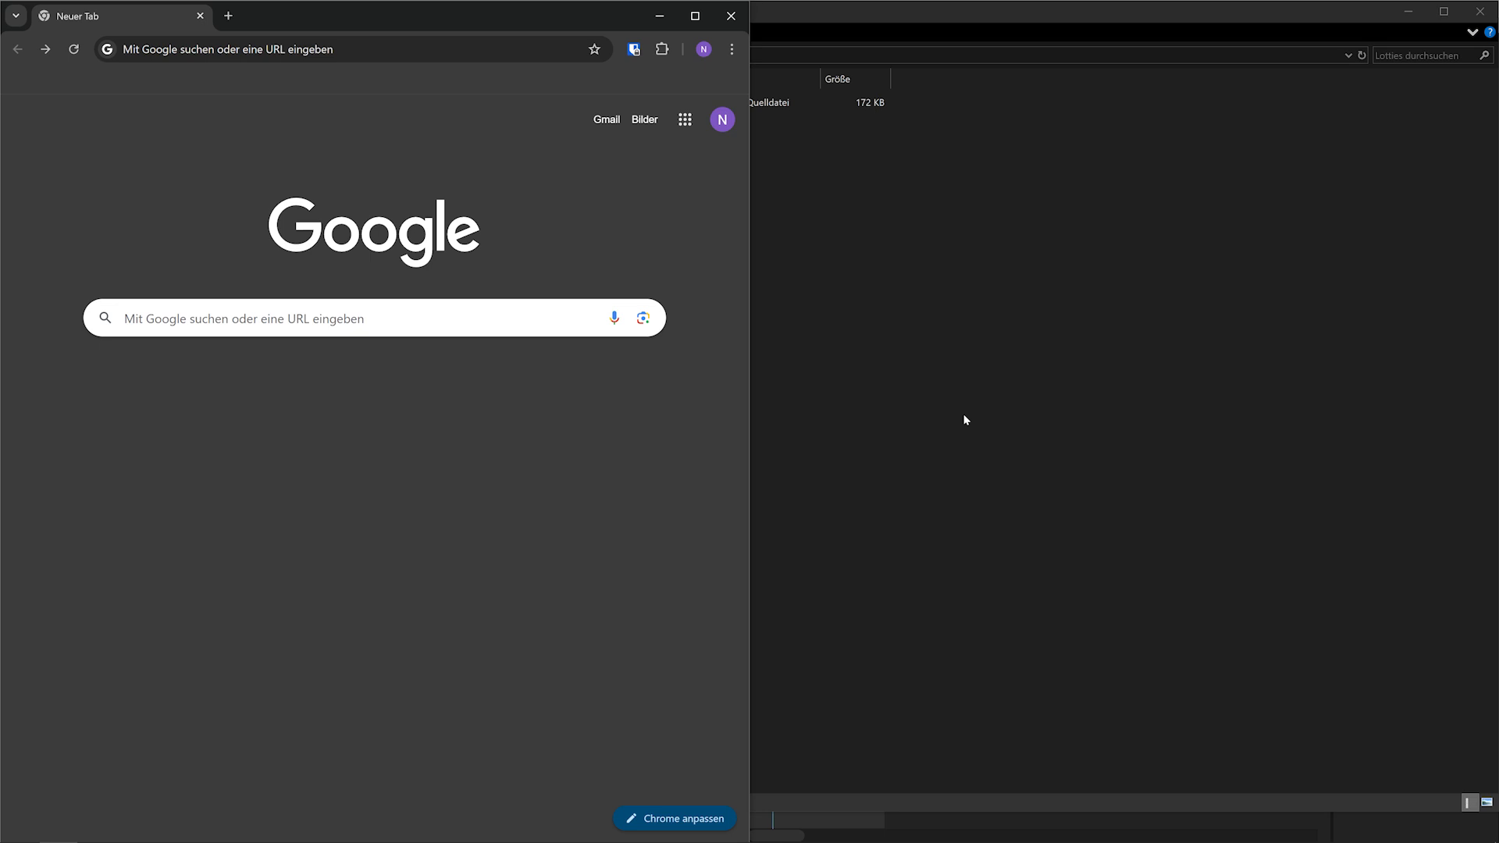
type("ferryman.streamshapers")
key("Return")
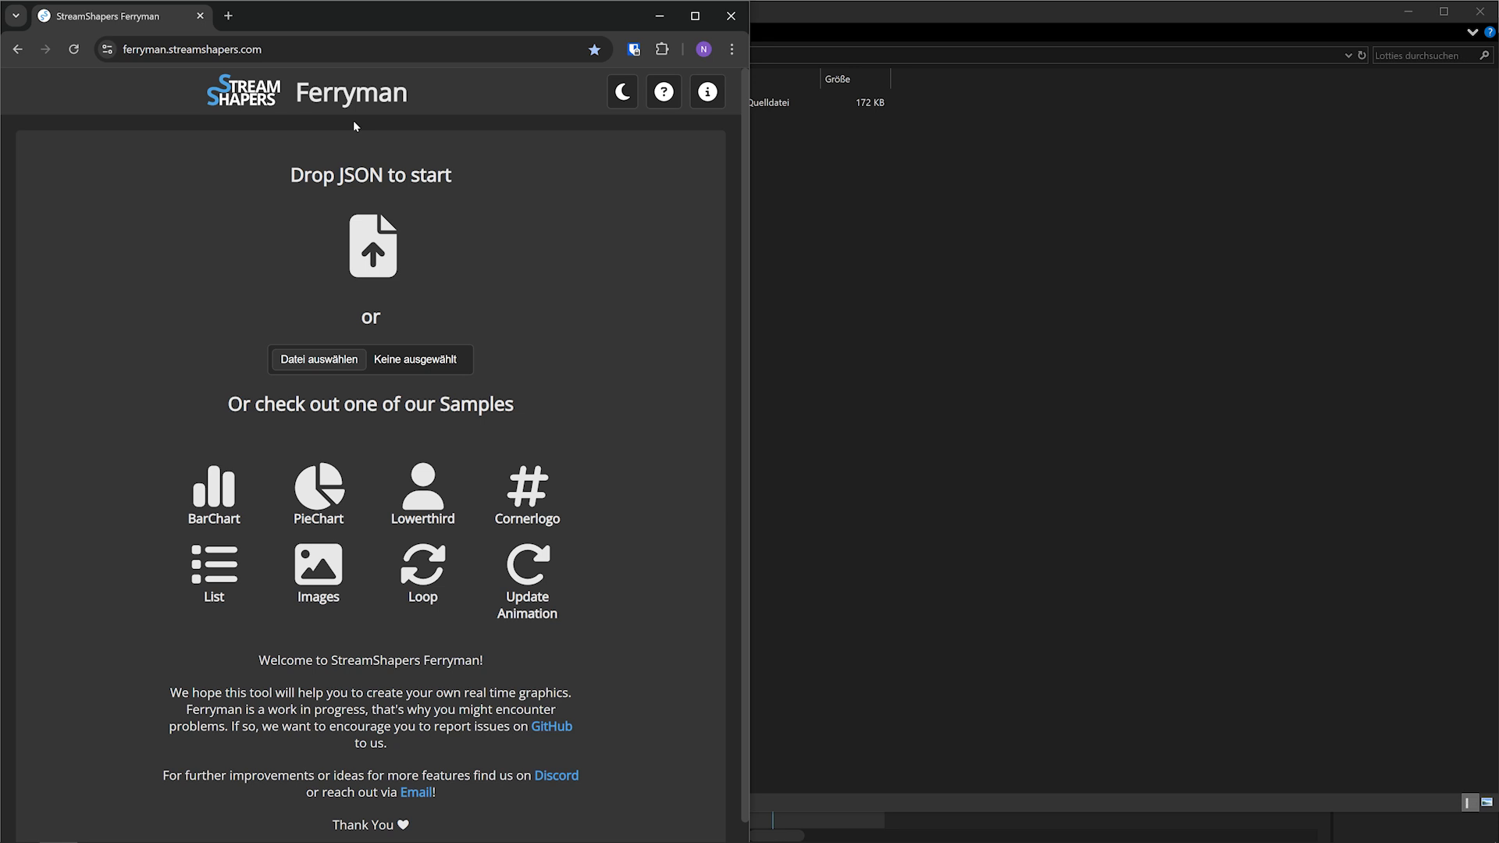
Load Basic_Graphic_Version1.json from the Lotties folder into Ferryman with the file window placed beside the browser
left_click(933, 7)
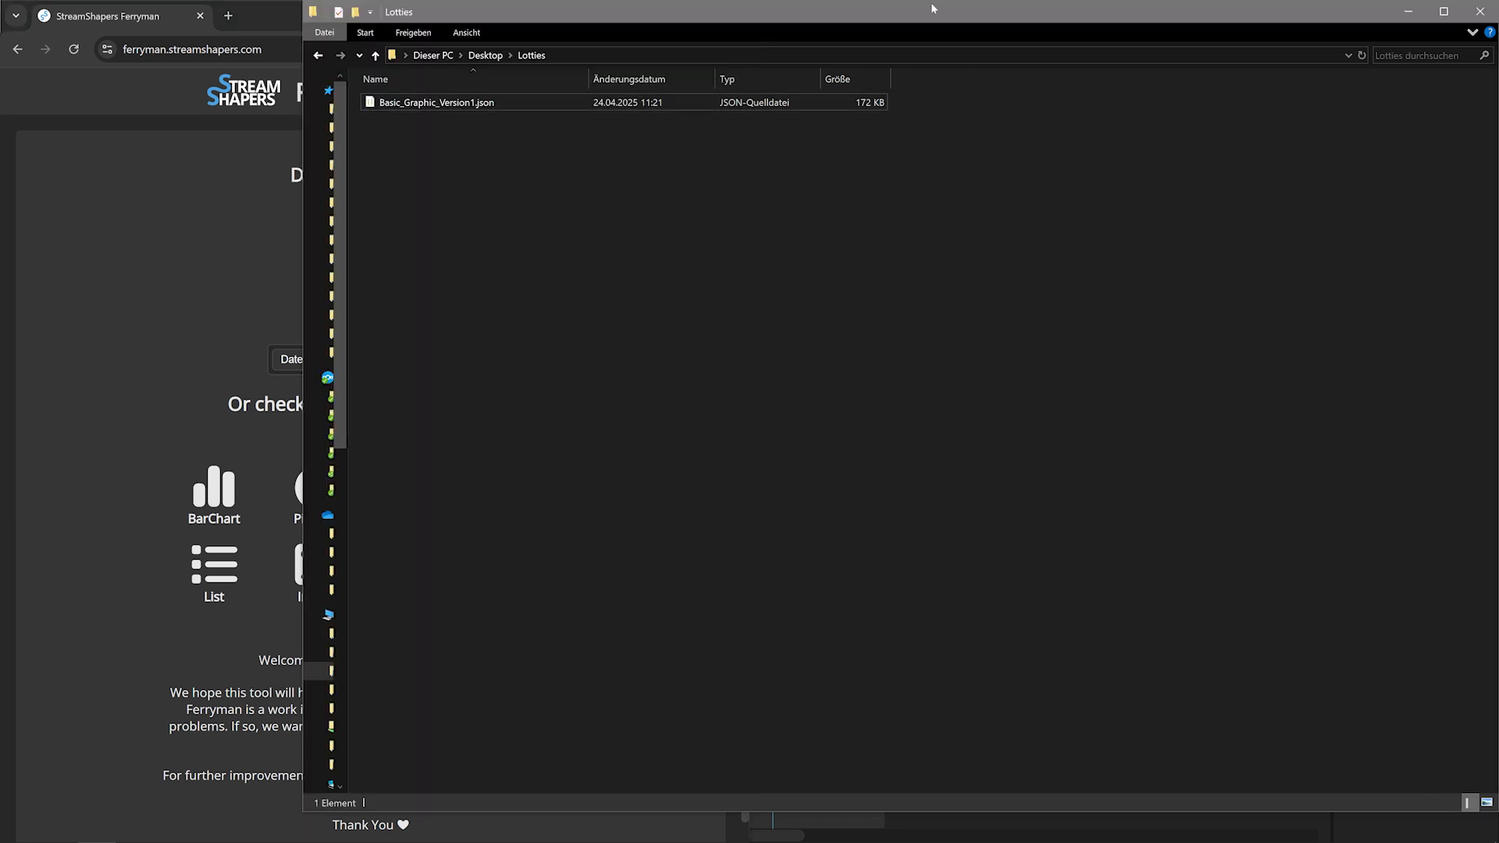
left_click_drag(865, 21, 1498, 197)
left_click(912, 102)
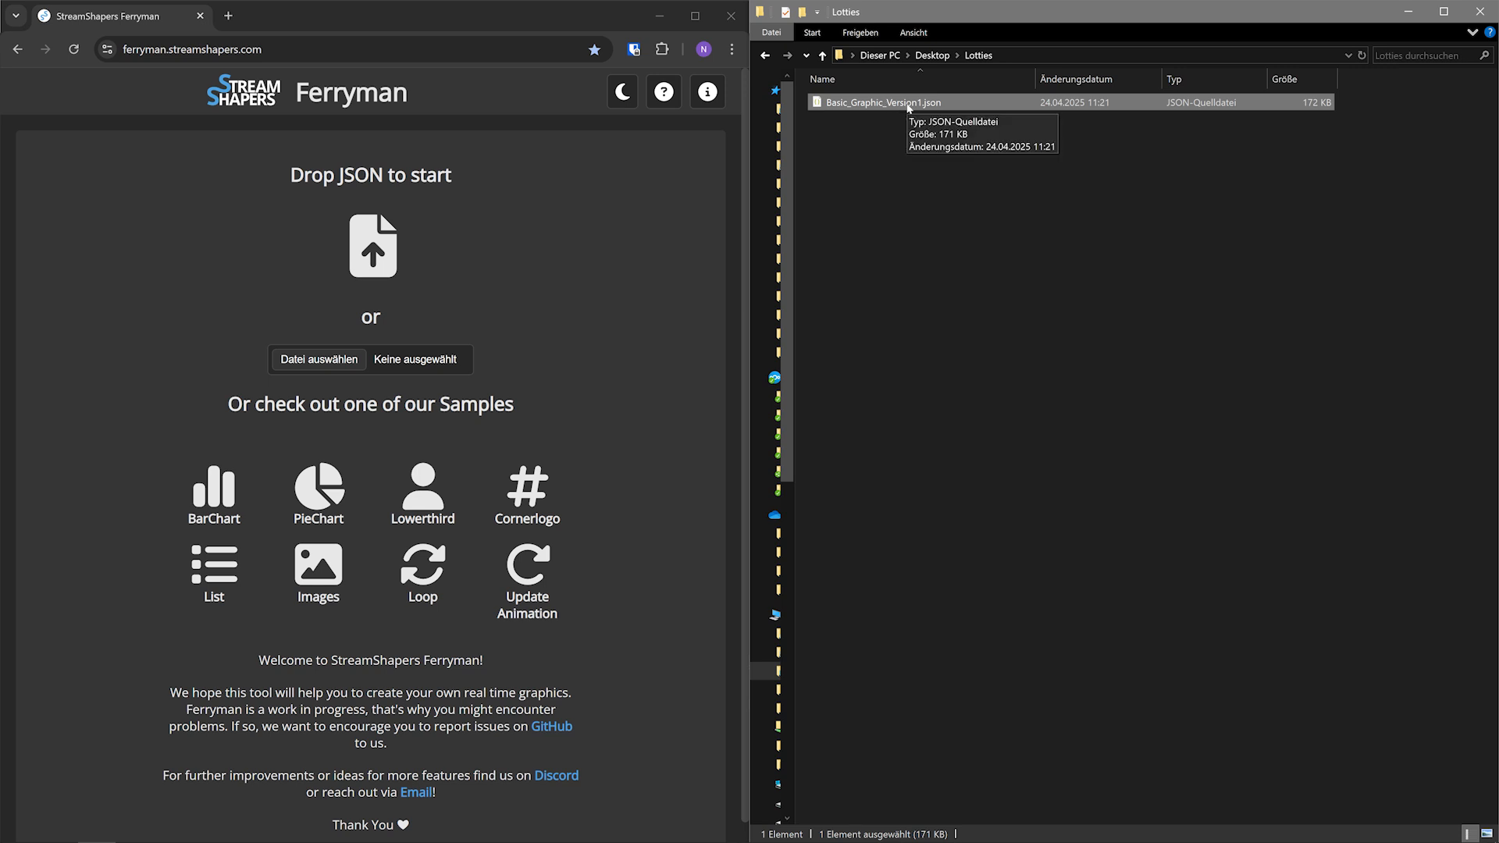
left_click_drag(902, 104, 448, 274)
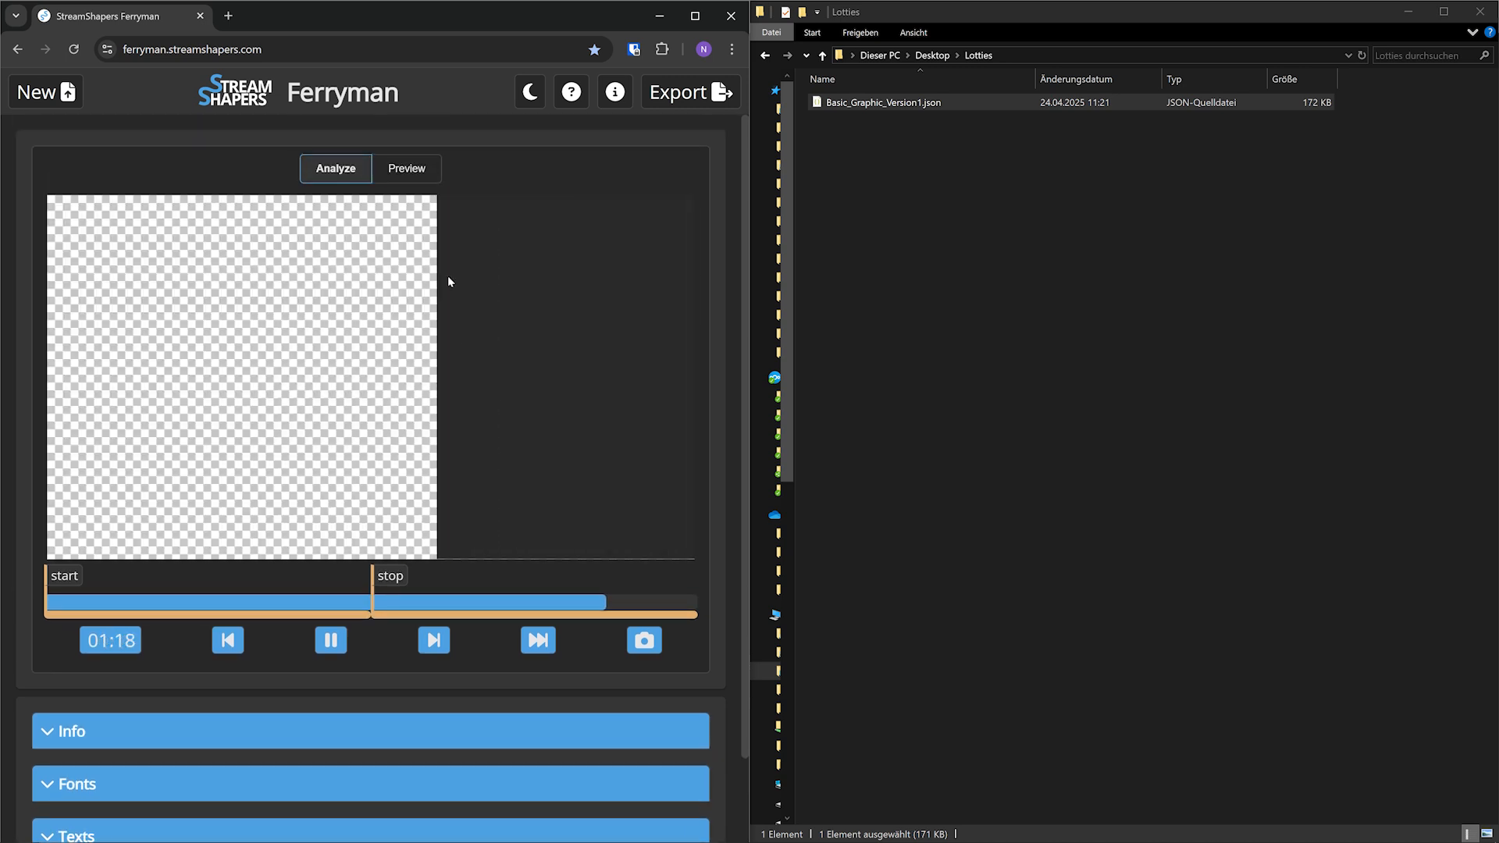
Maximize the browser, pause the animation and show the Info section to check the graphic's resolution
left_click(695, 16)
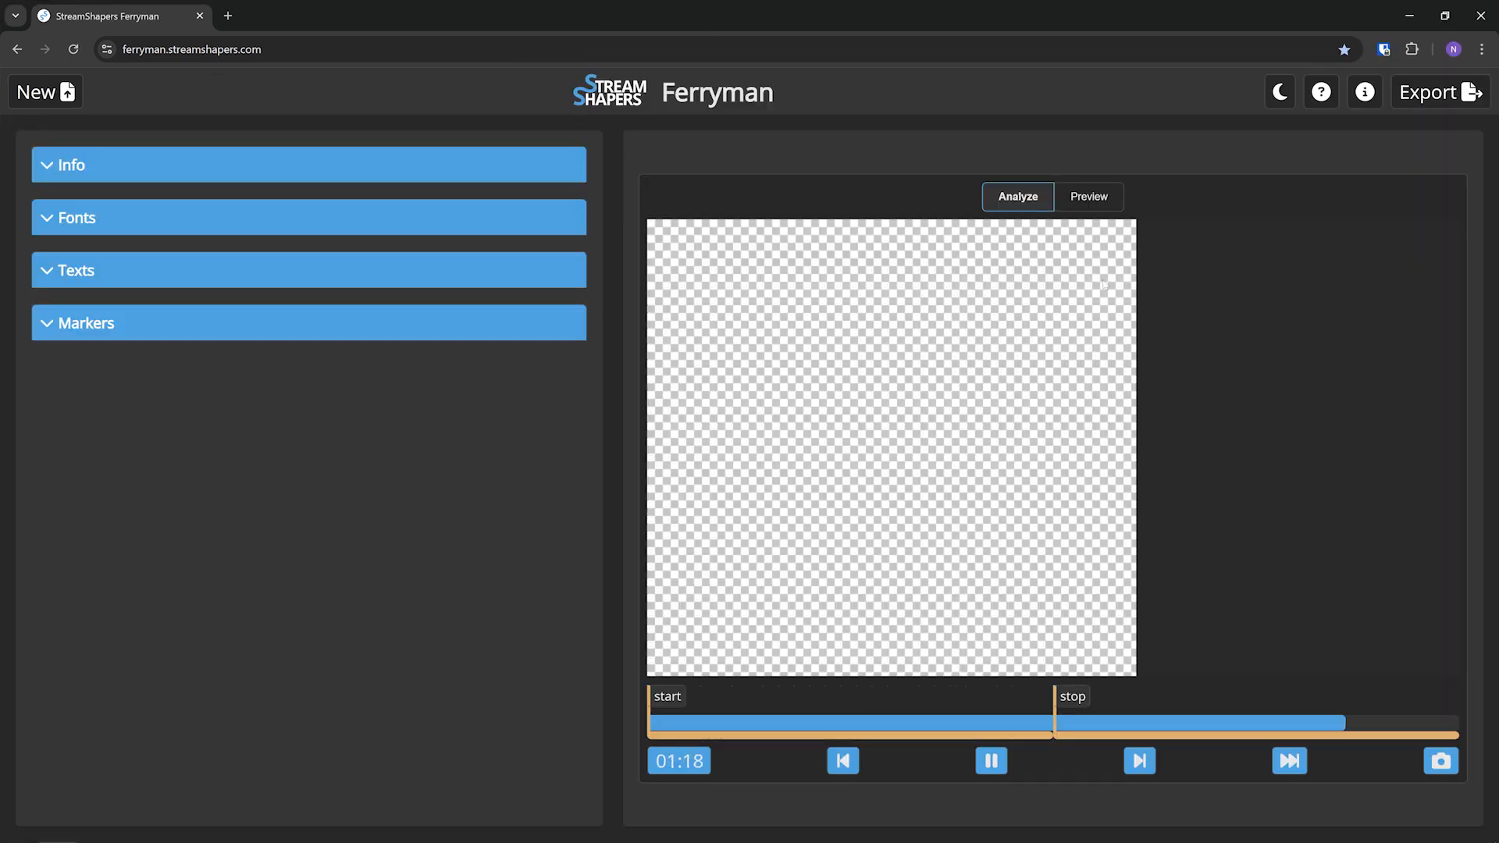
left_click(988, 763)
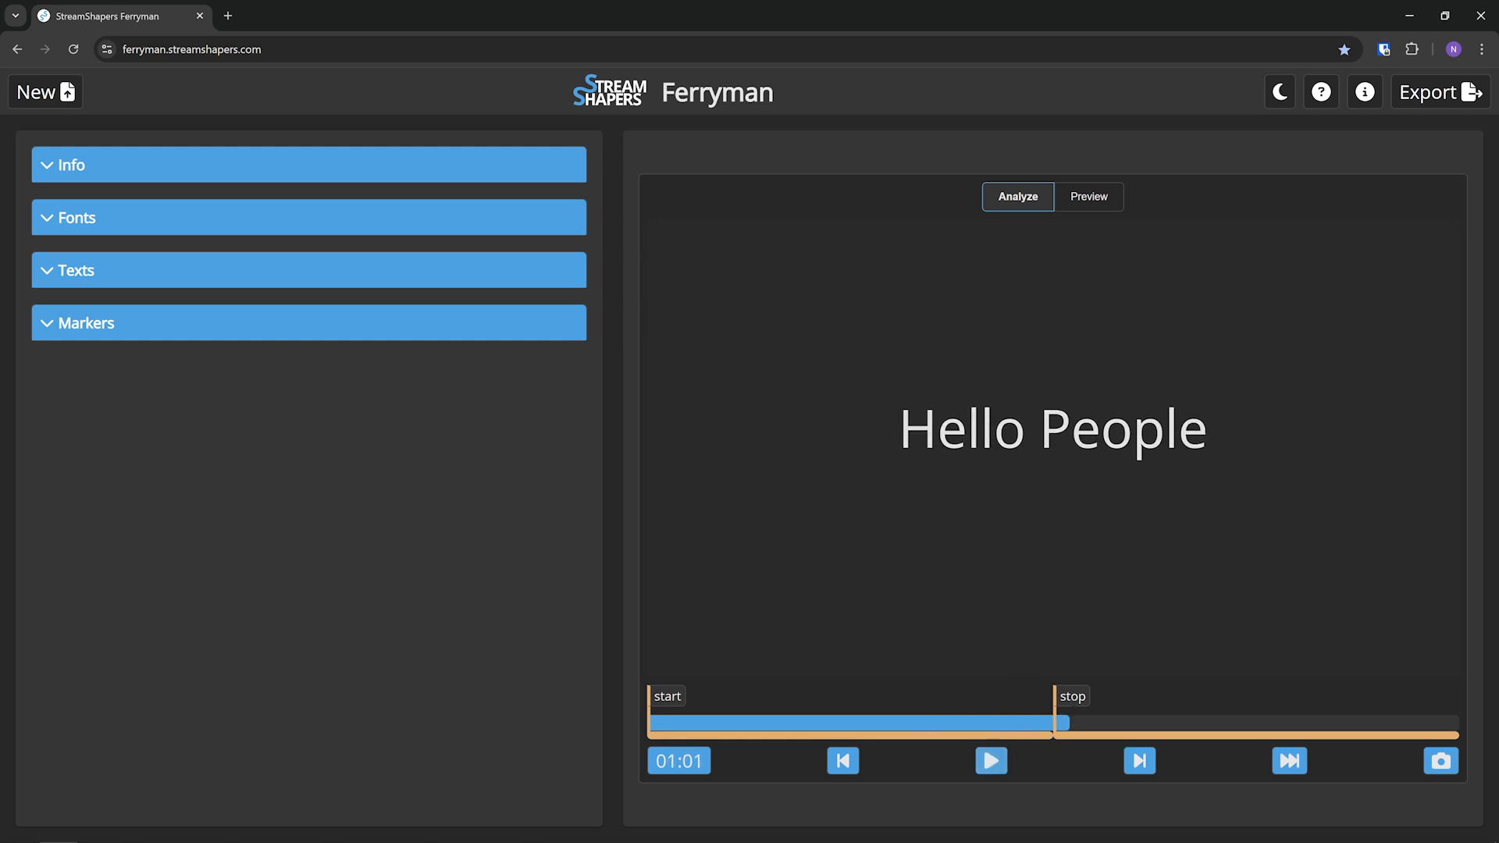
left_click(48, 165)
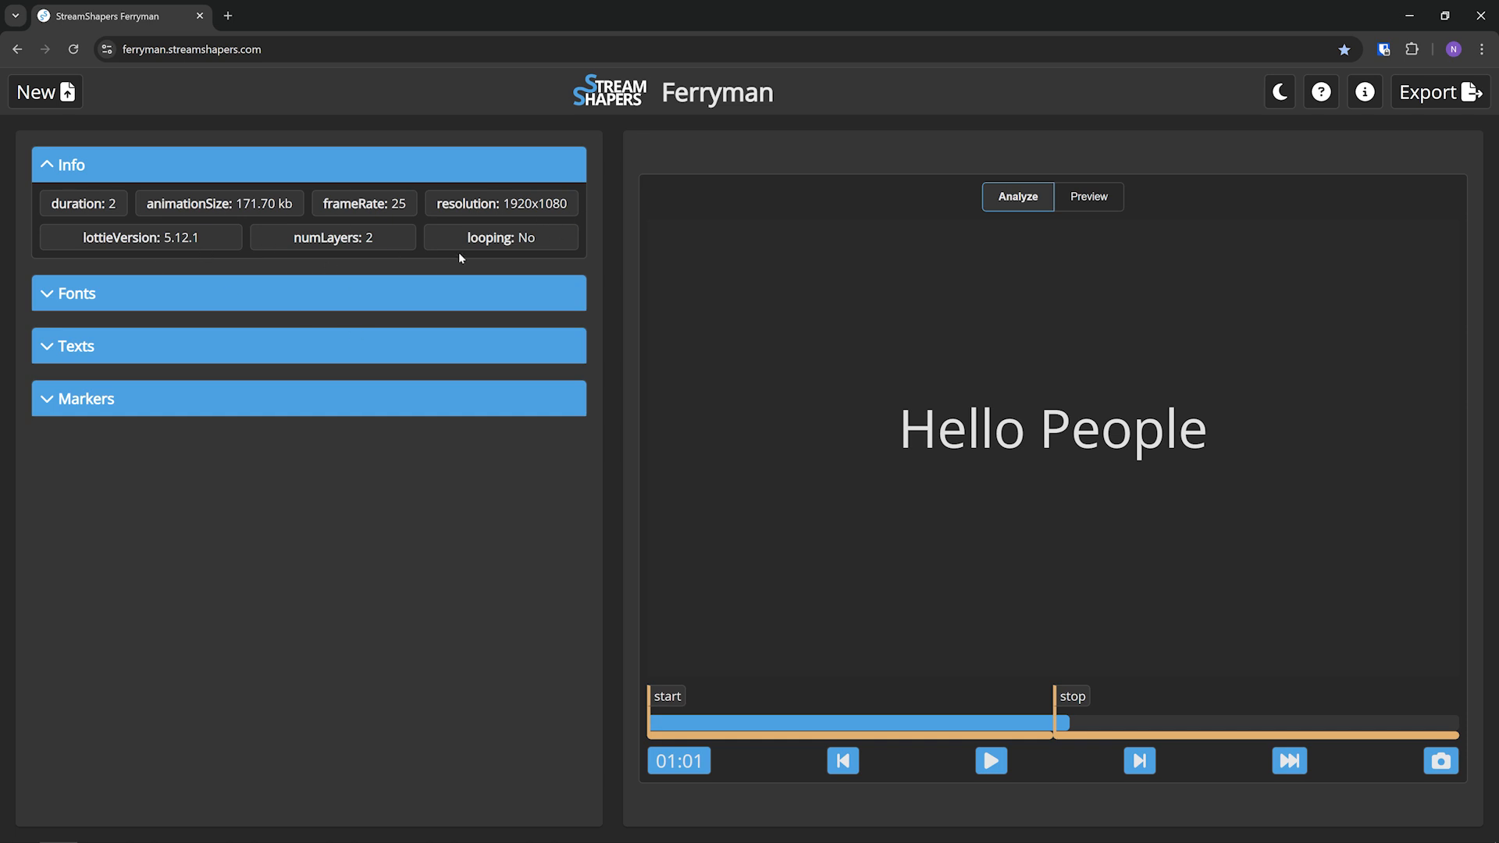
left_click_drag(503, 204, 576, 203)
left_click(575, 205)
Show the Fonts section, then switch to After Effects and select the text layer to compare its font
left_click(309, 294)
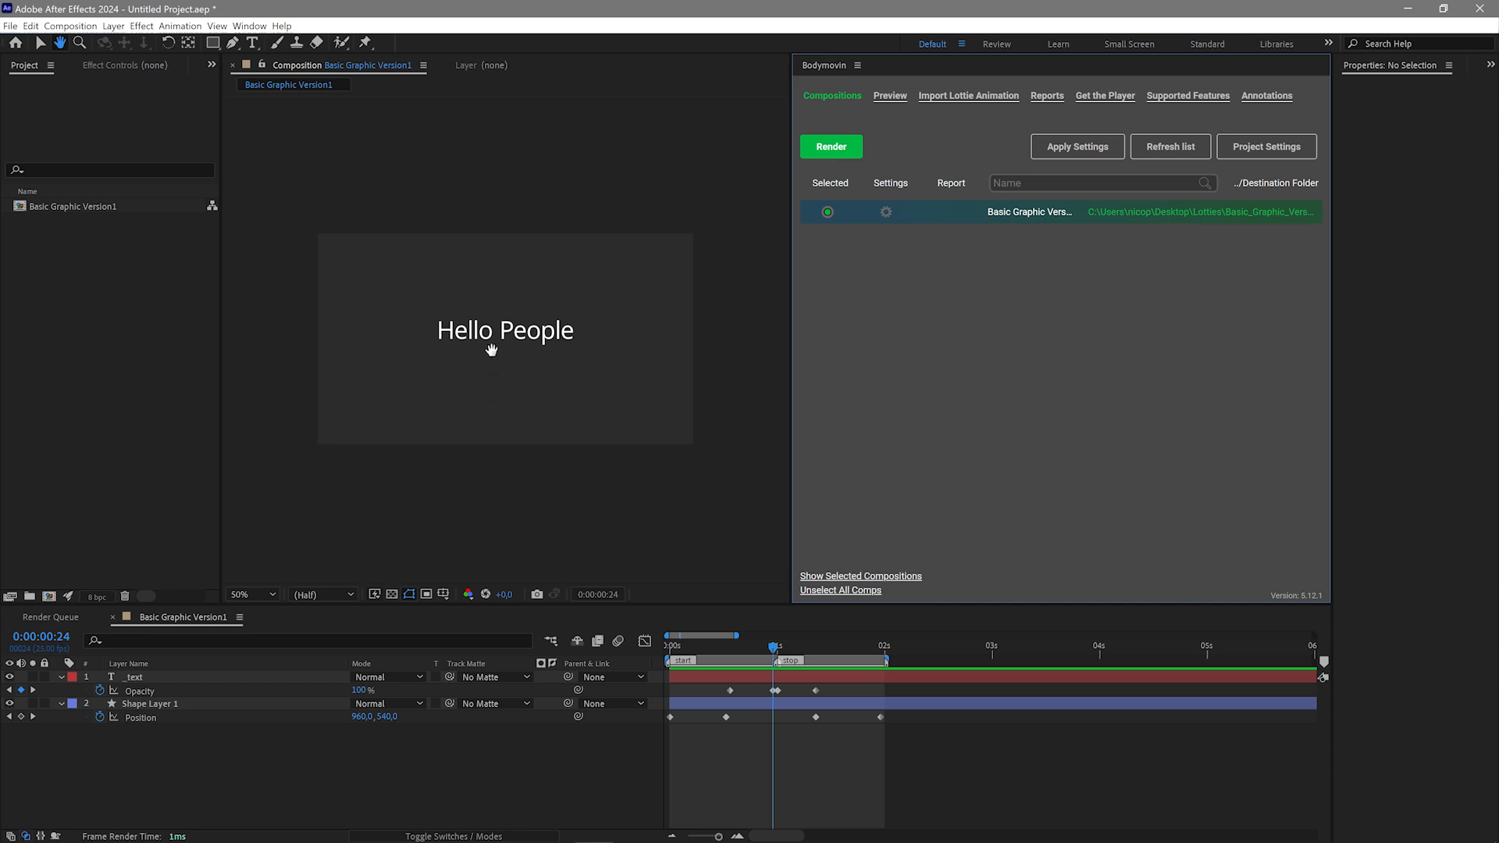
key("v")
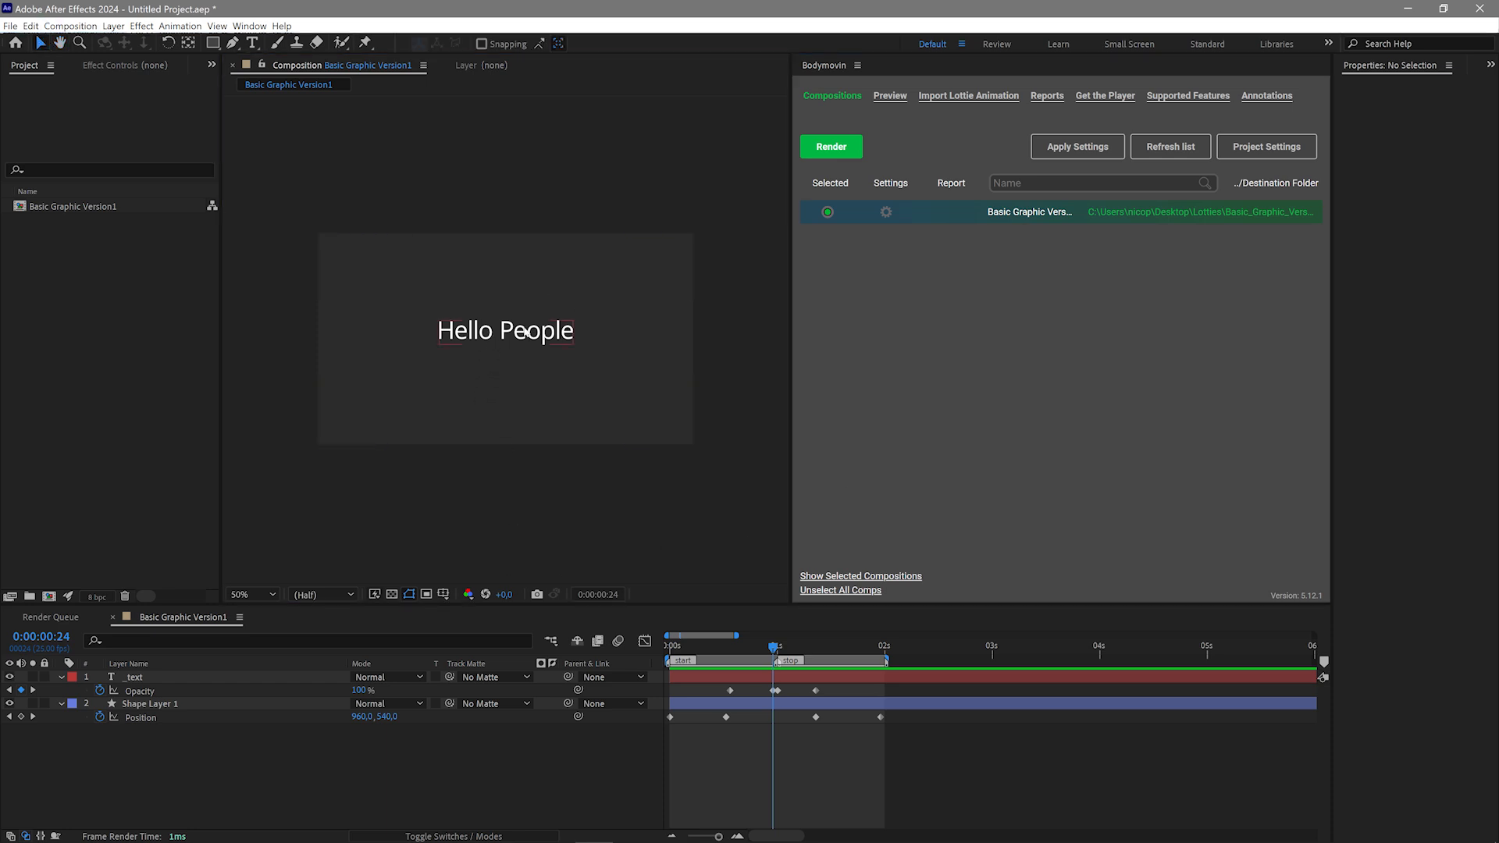
left_click(505, 335)
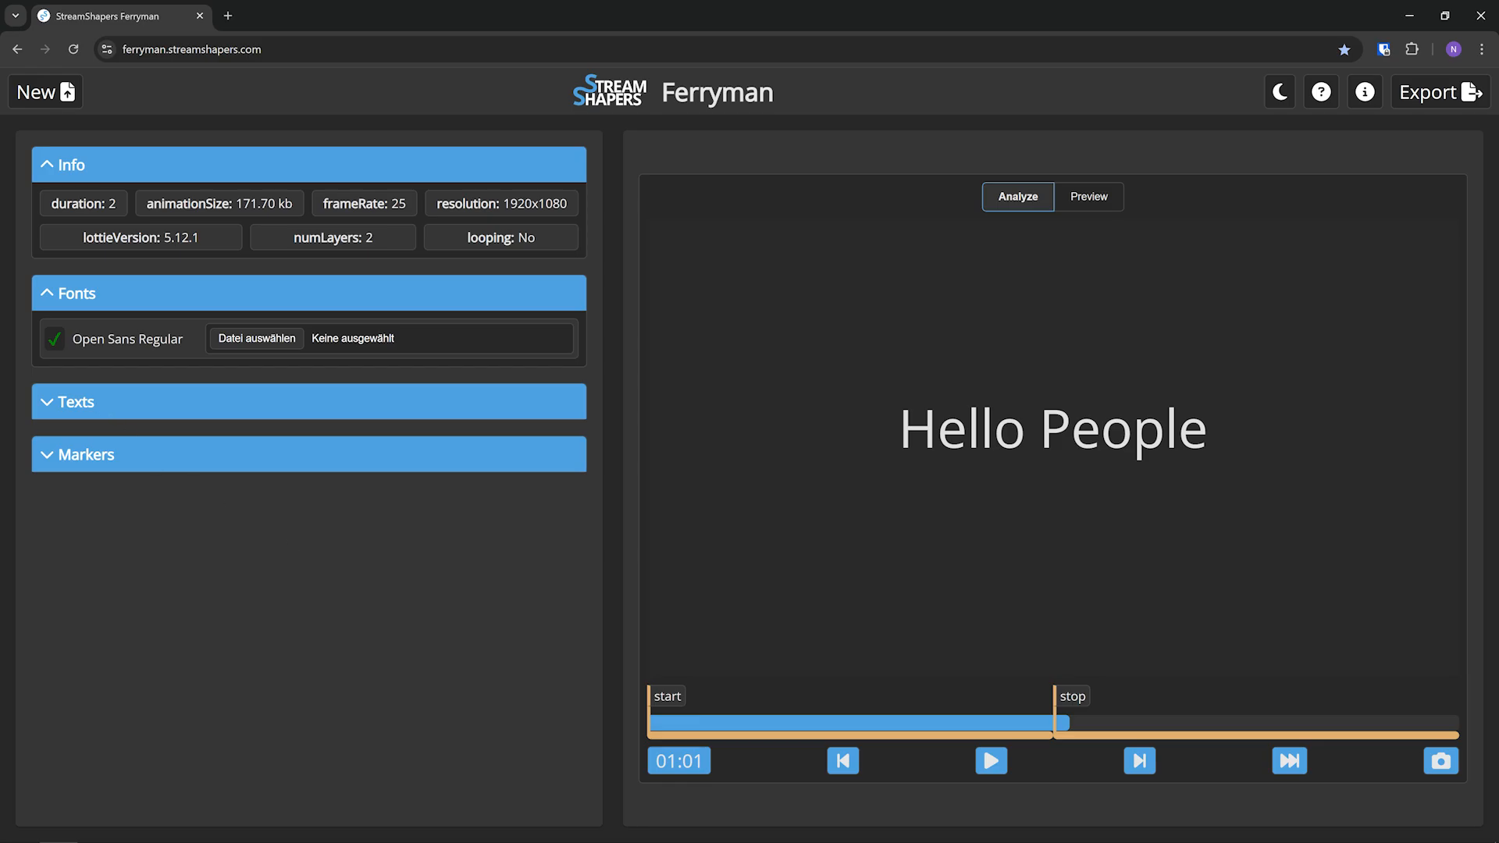
Show the Texts section in Ferryman and compare its _text entry with the layer names in the After Effects timeline
left_click(101, 414)
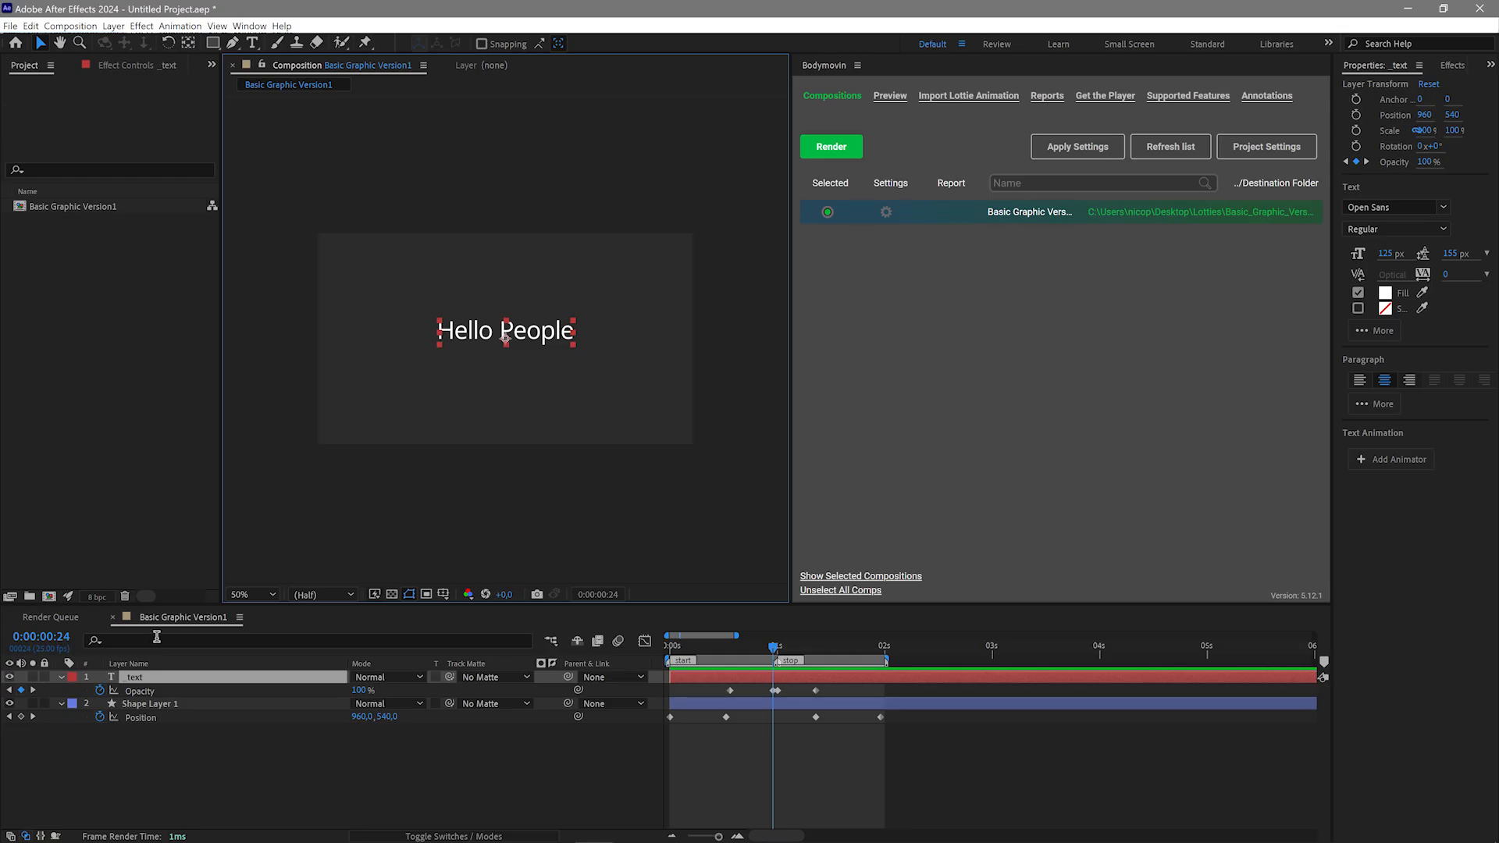
left_click(134, 678)
left_click(156, 771)
left_click(135, 680)
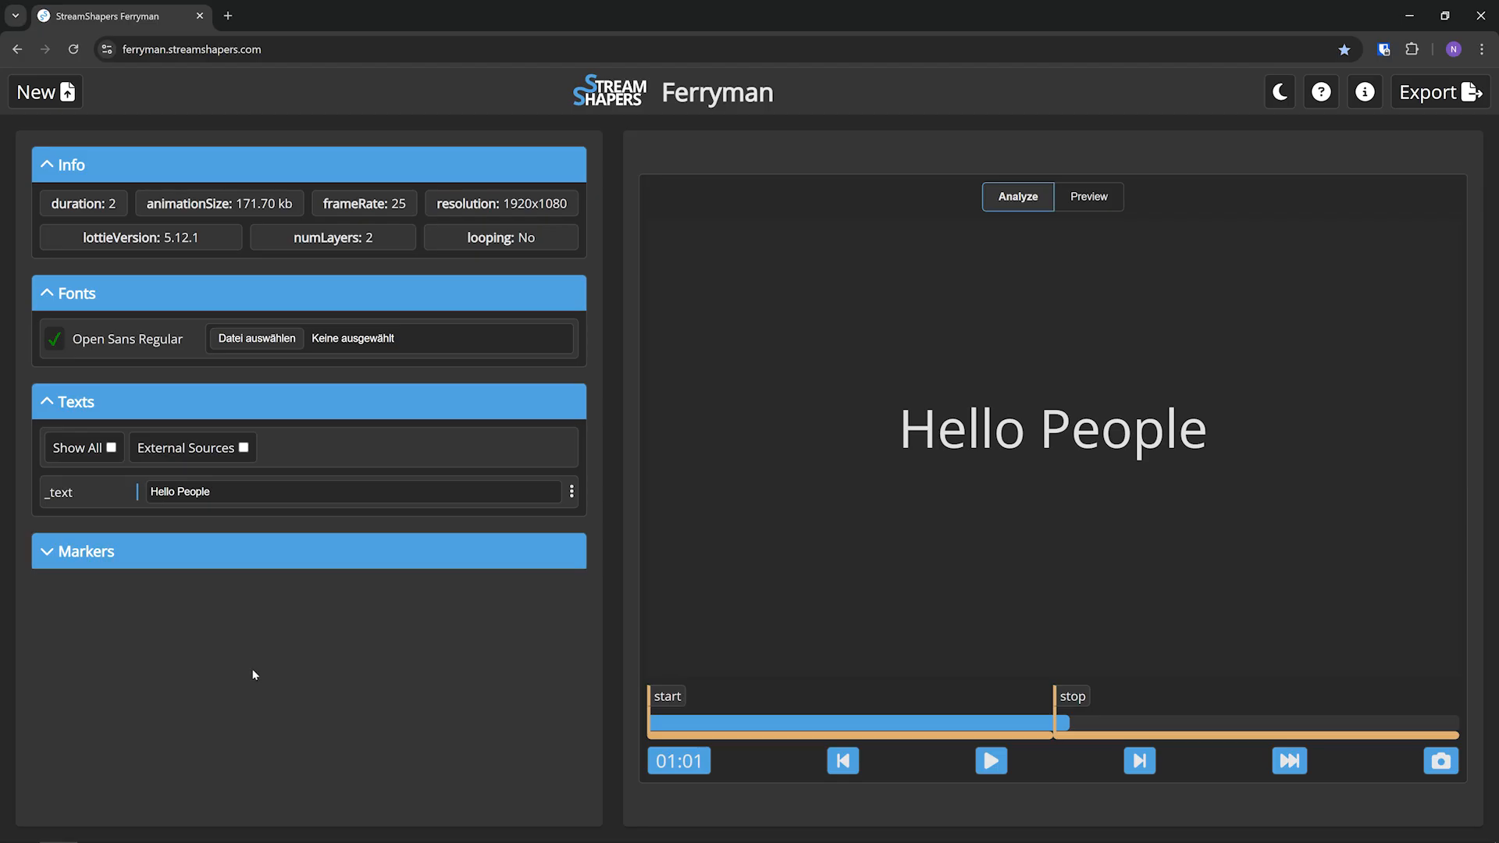
left_click_drag(47, 494, 75, 495)
Change the _text content to "Streamshapers"
left_click(234, 492)
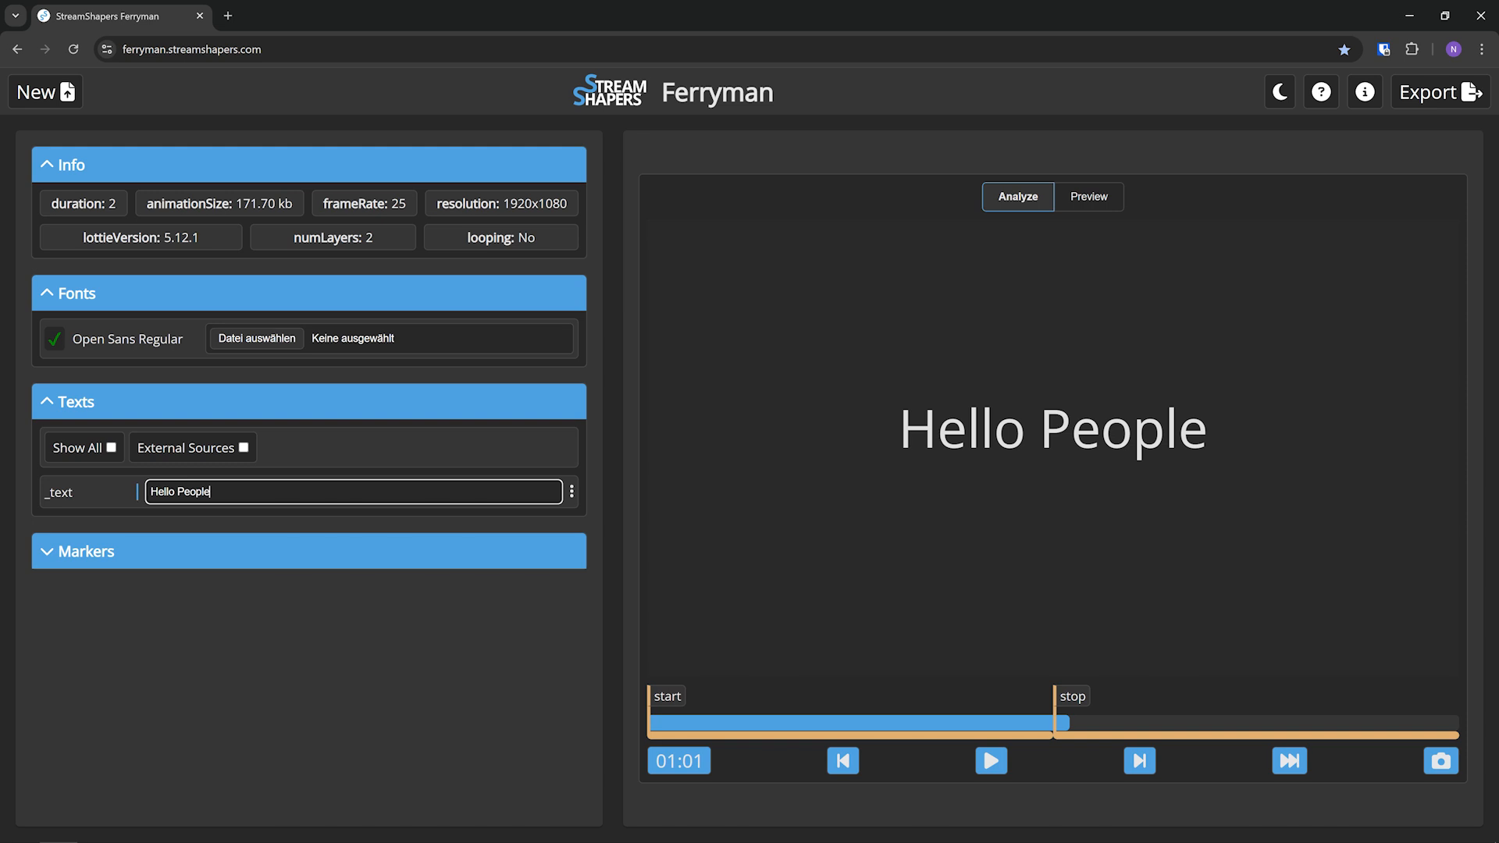
key("ctrl+a")
type("Streamshapers")
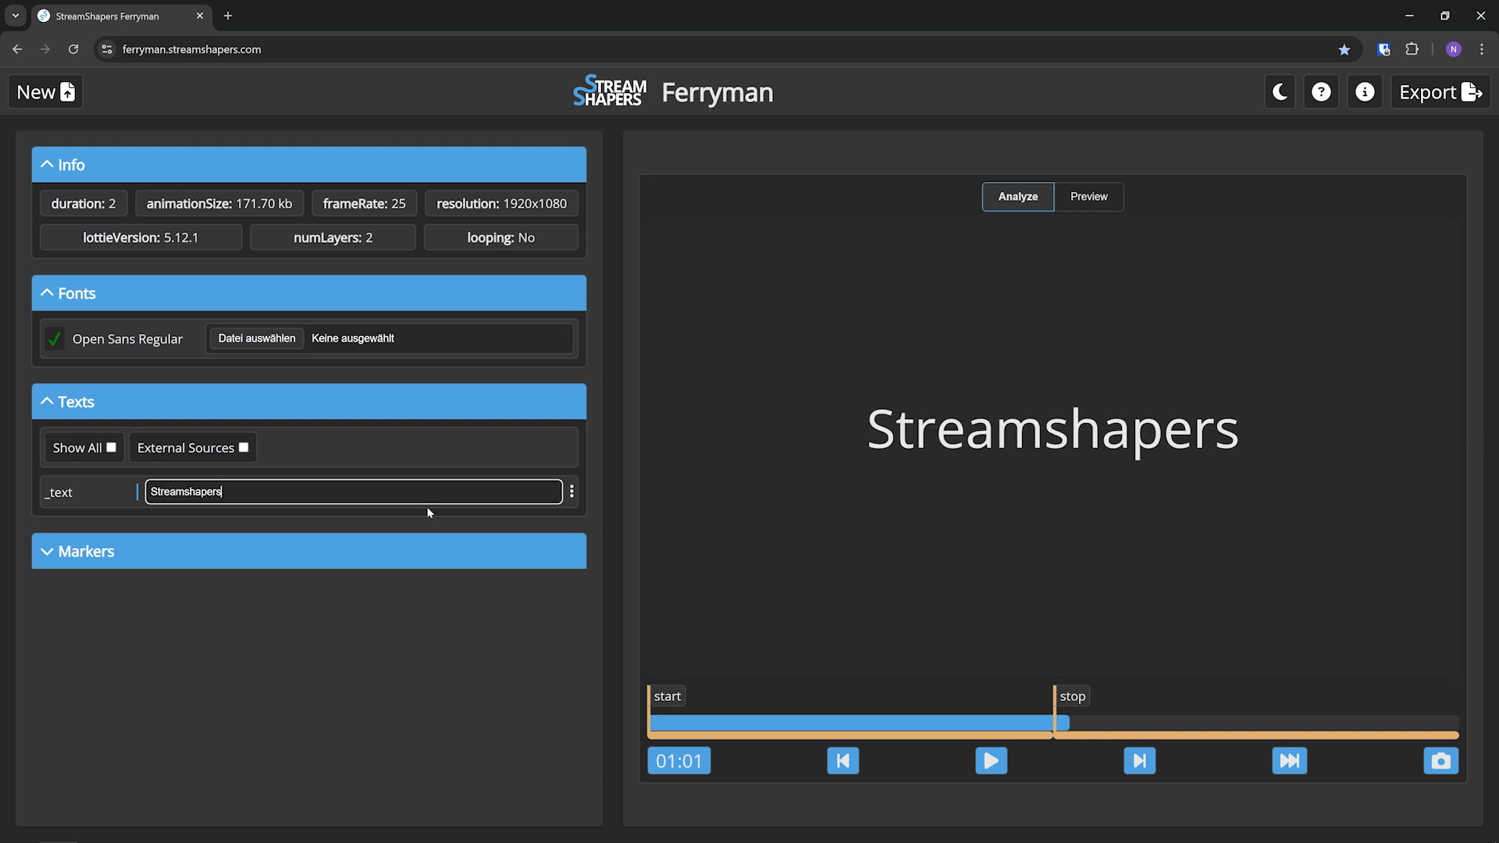
Set the _text content to "Hello"
key("ctrl+a")
type("Hello W")
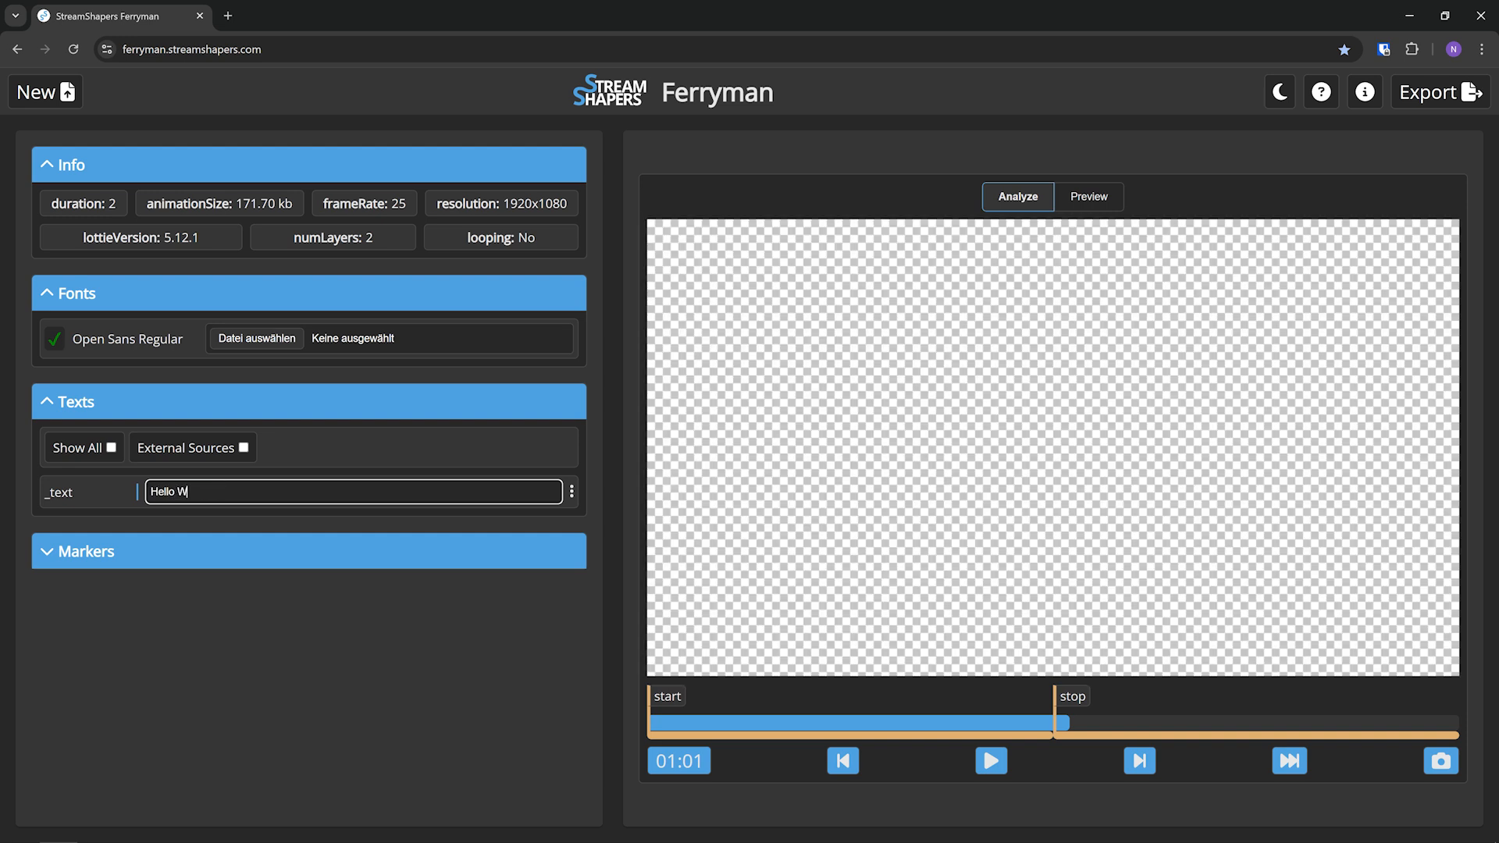
type("orld")
key("BackSpace")
left_click(374, 687)
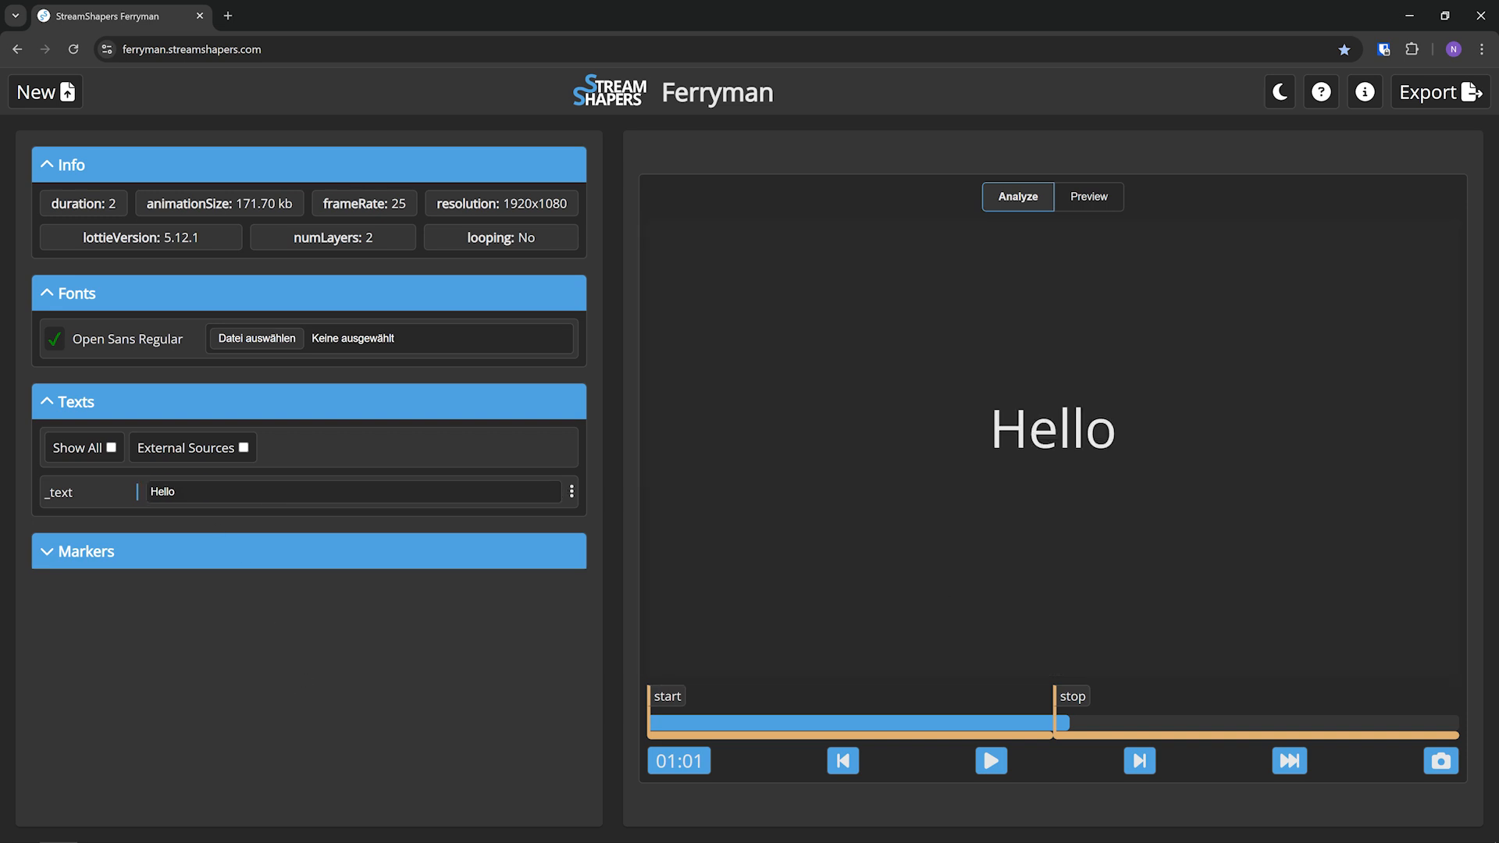
Show the Markers section in Ferryman and inspect the start marker's time and duration in the After Effects composition
left_click(86, 551)
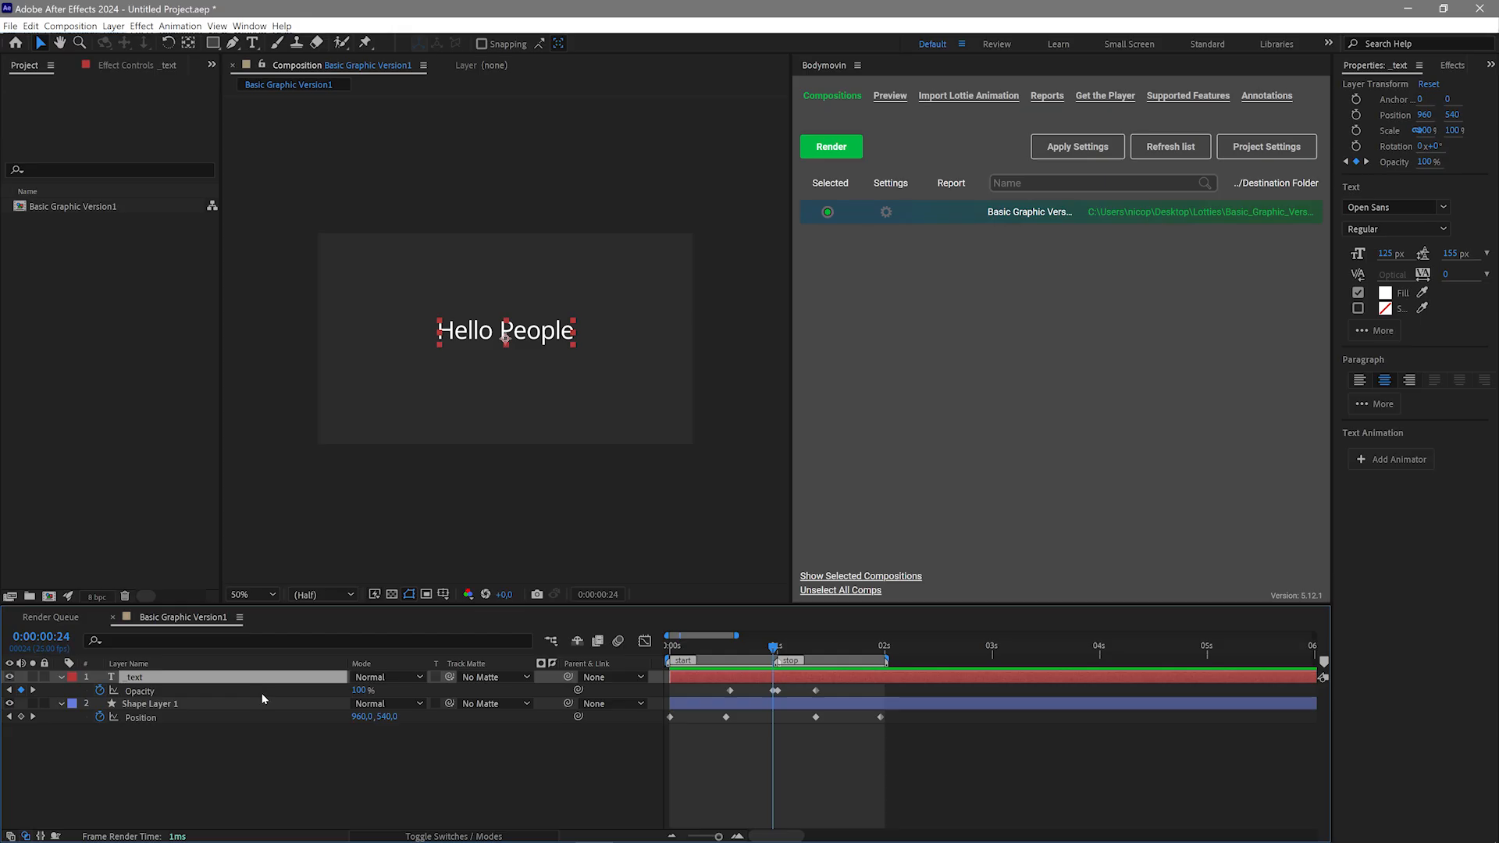
left_click(793, 772)
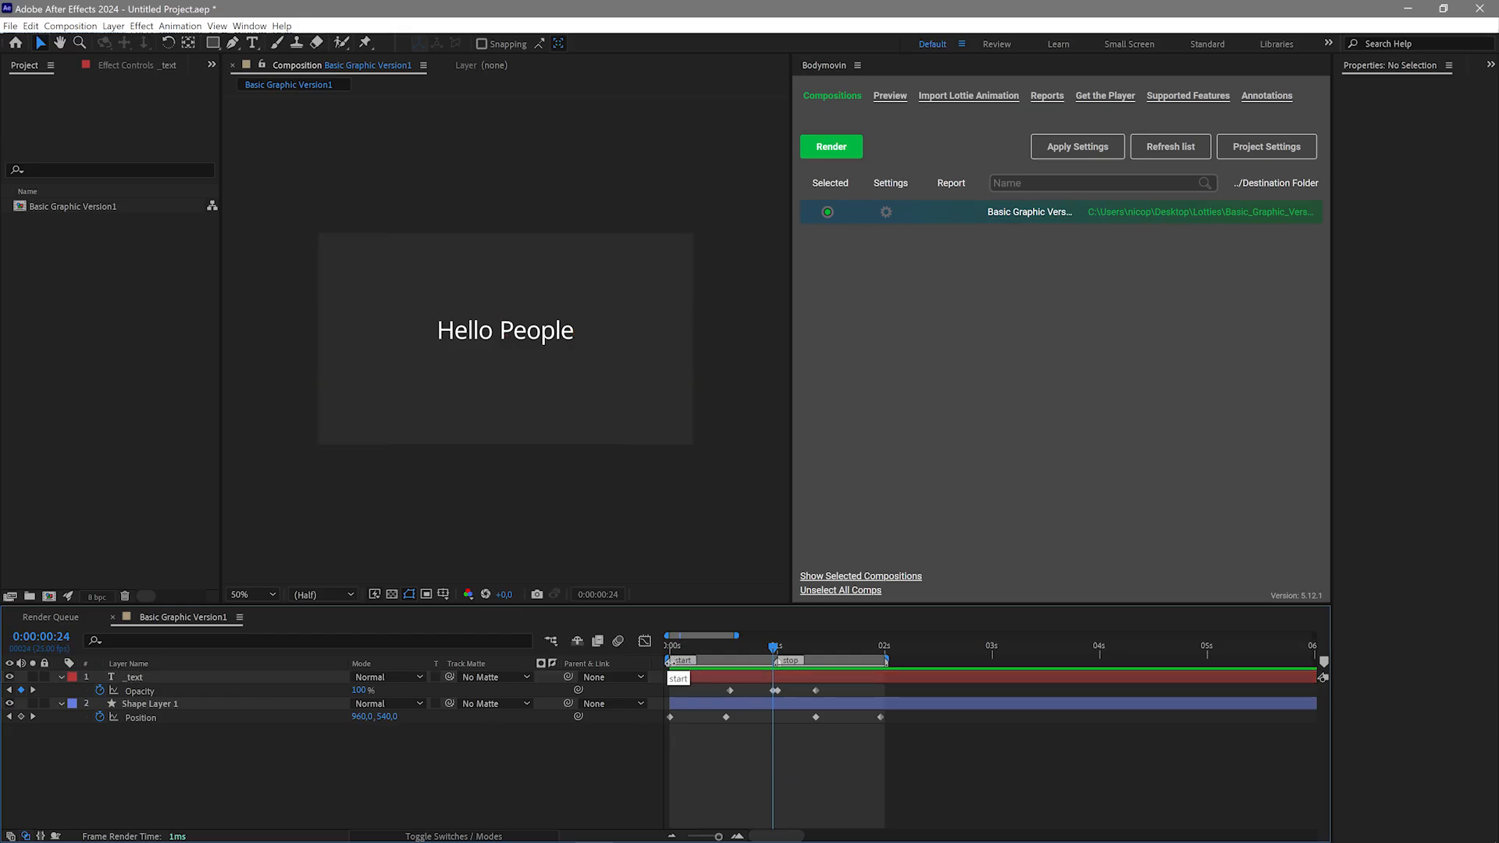
double_click(680, 660)
left_click(735, 333)
double_click(685, 659)
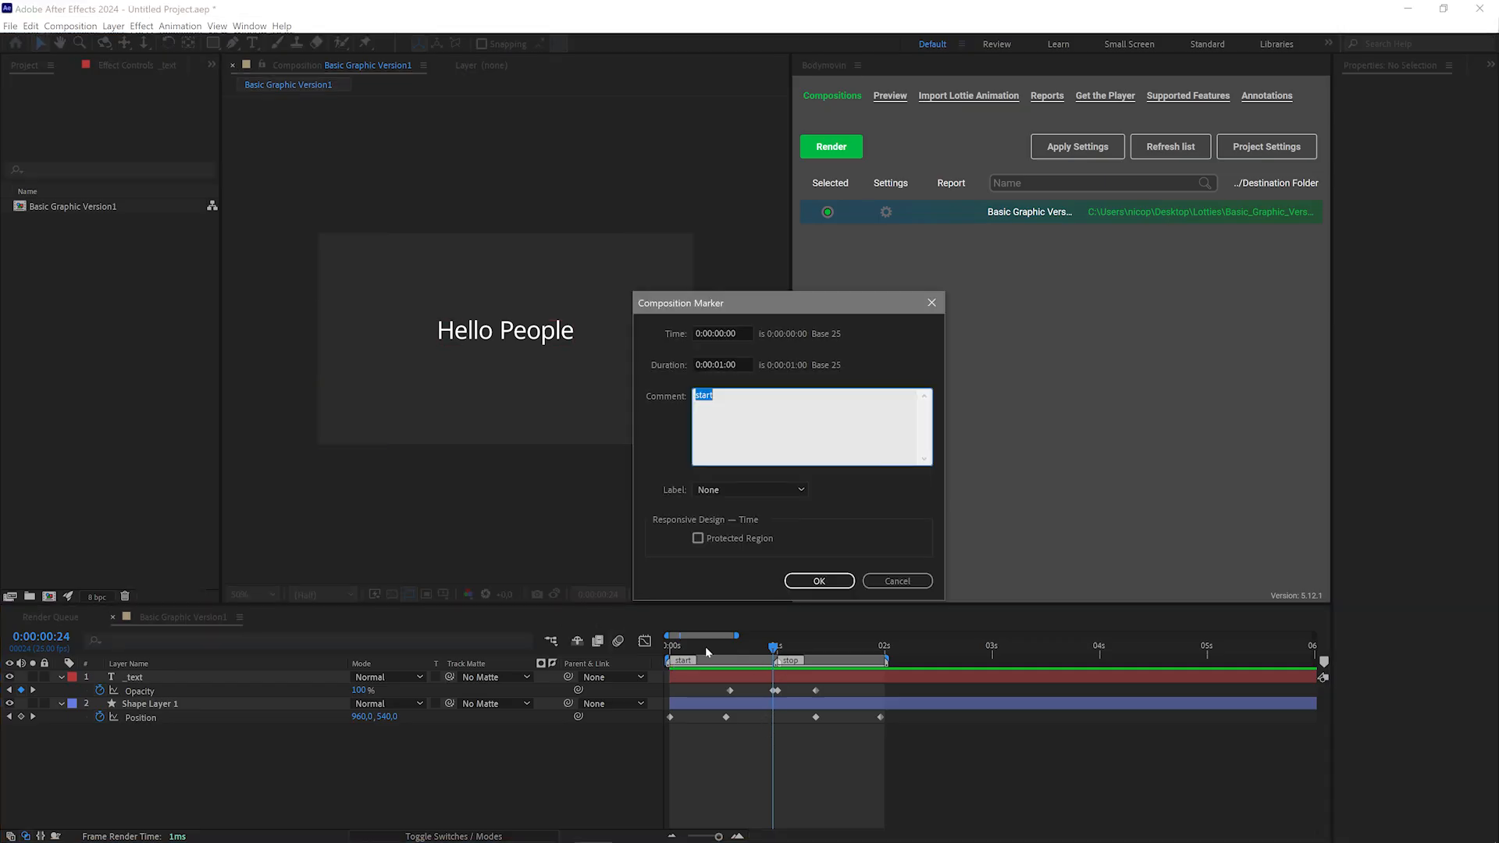
left_click(719, 365)
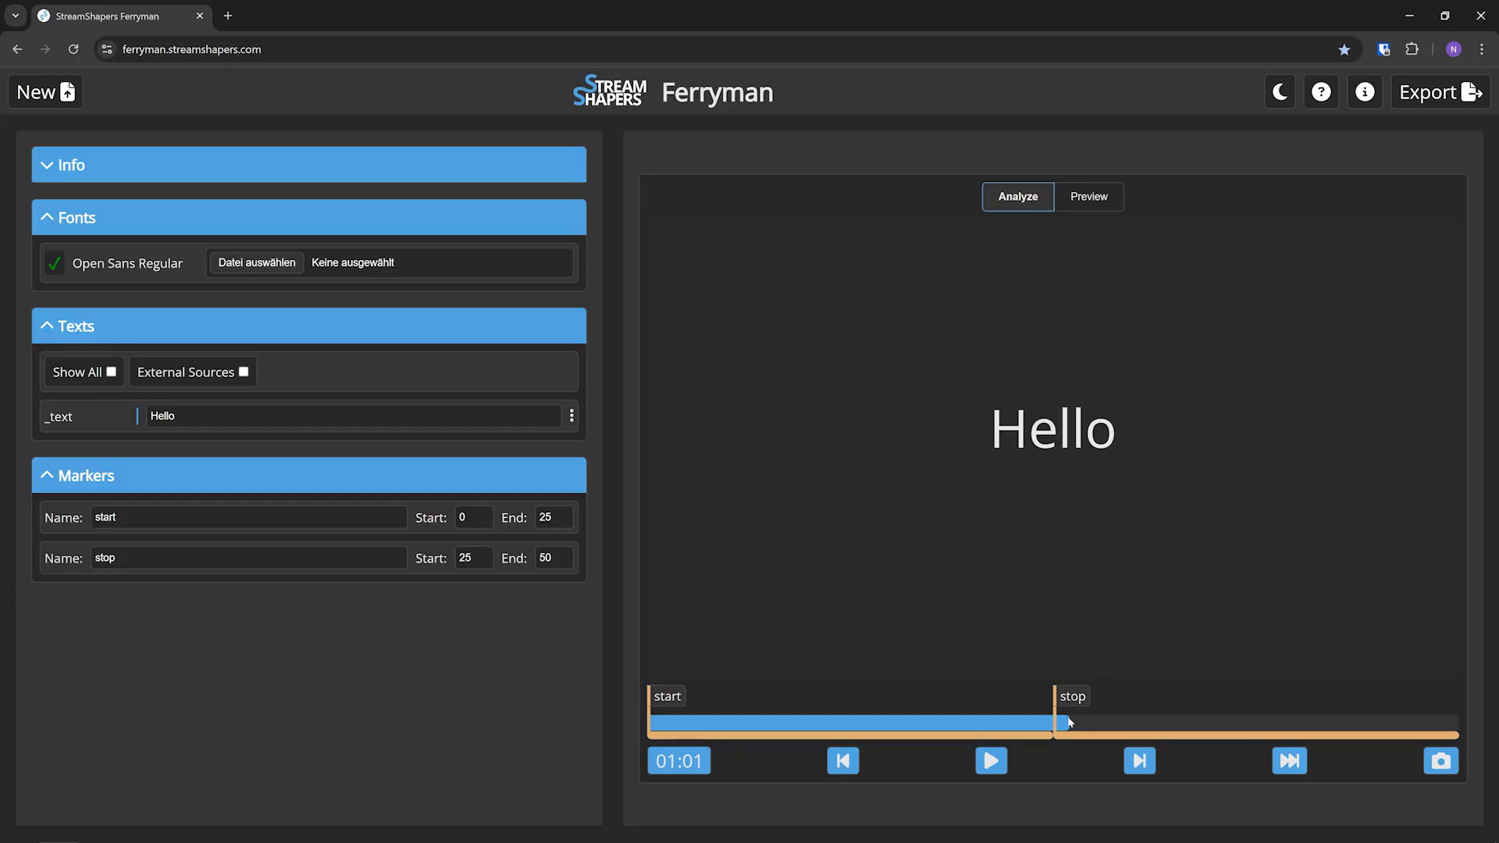
In Ferryman, jump to the start and stop markers and play each marker's segment of the animation
left_click(694, 698)
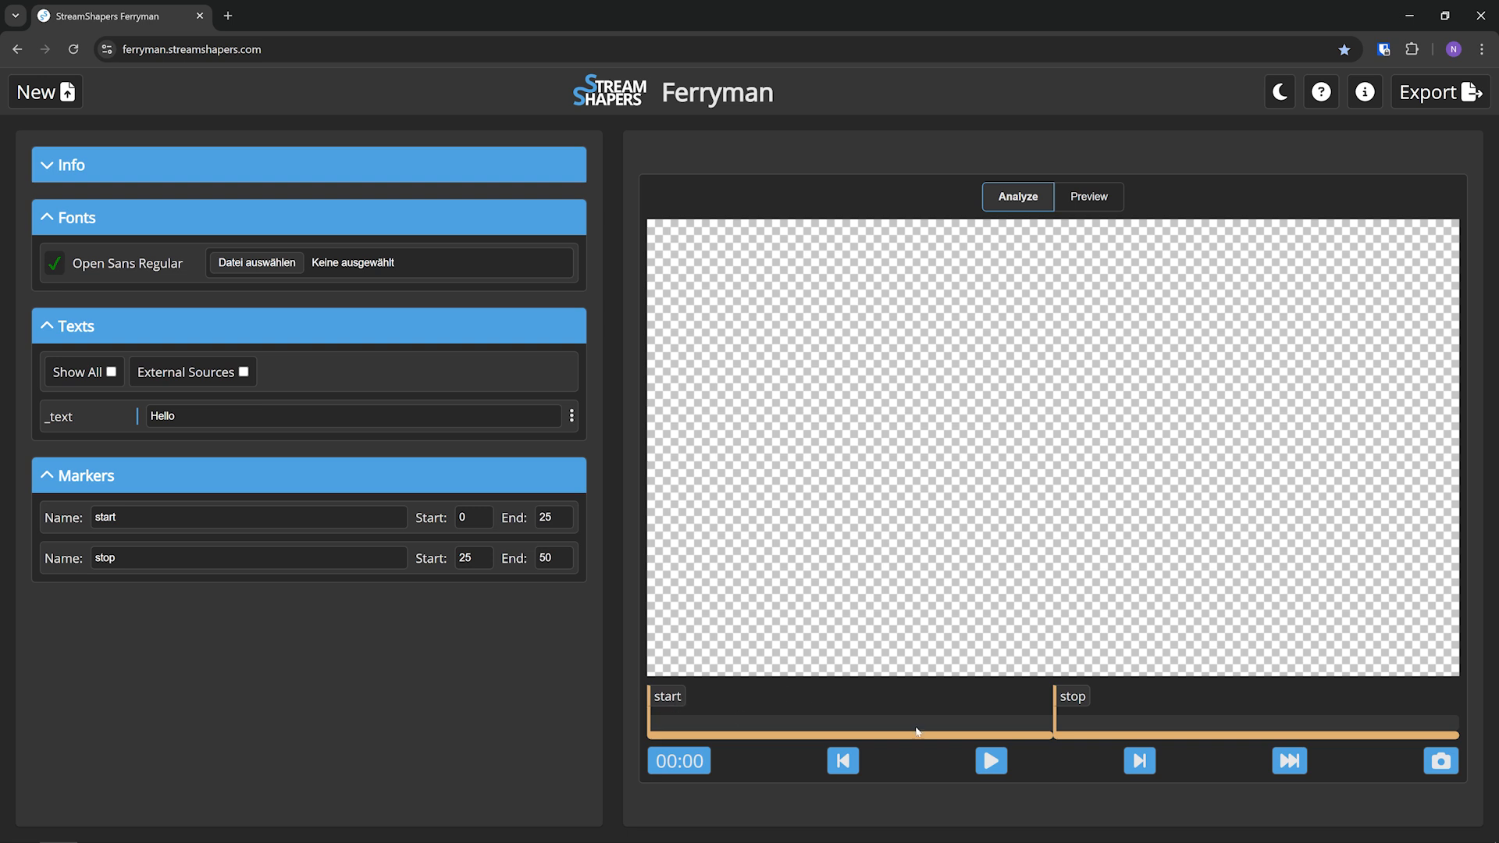
left_click(1290, 761)
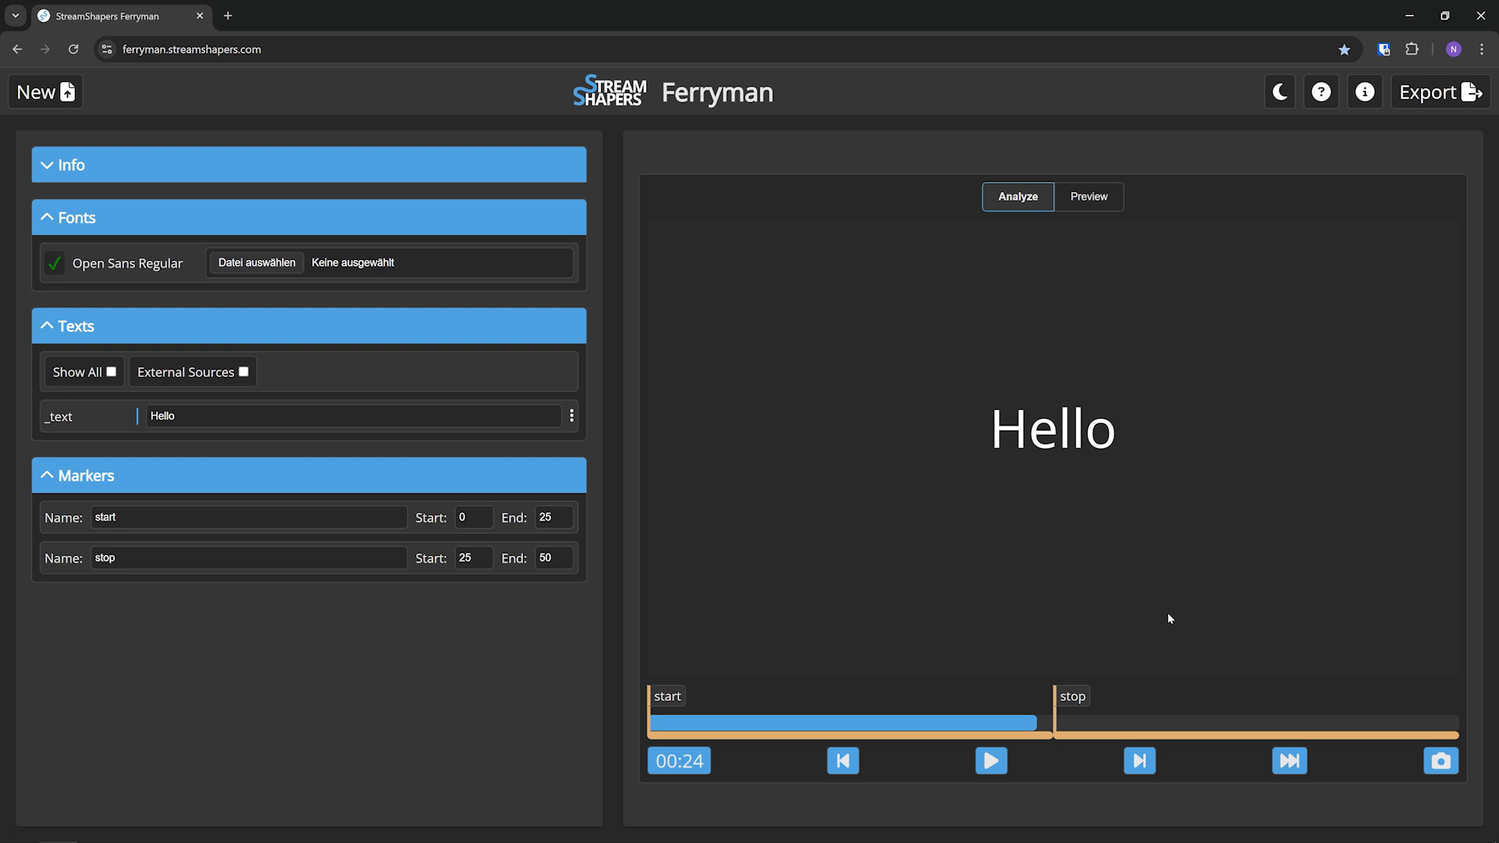
left_click(1047, 723)
left_click(1291, 762)
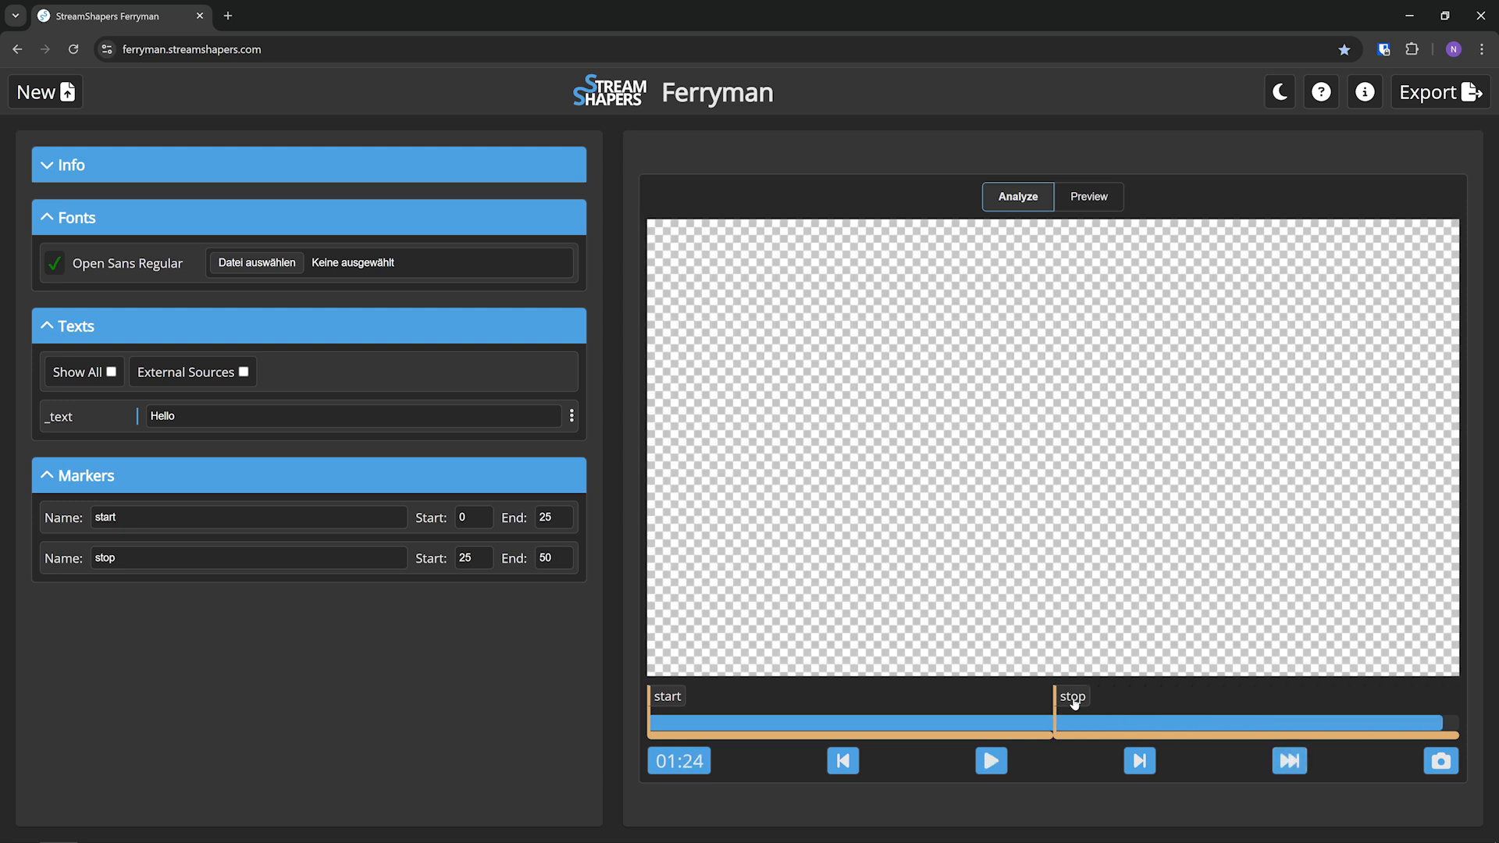
left_click(1074, 701)
left_click(1291, 763)
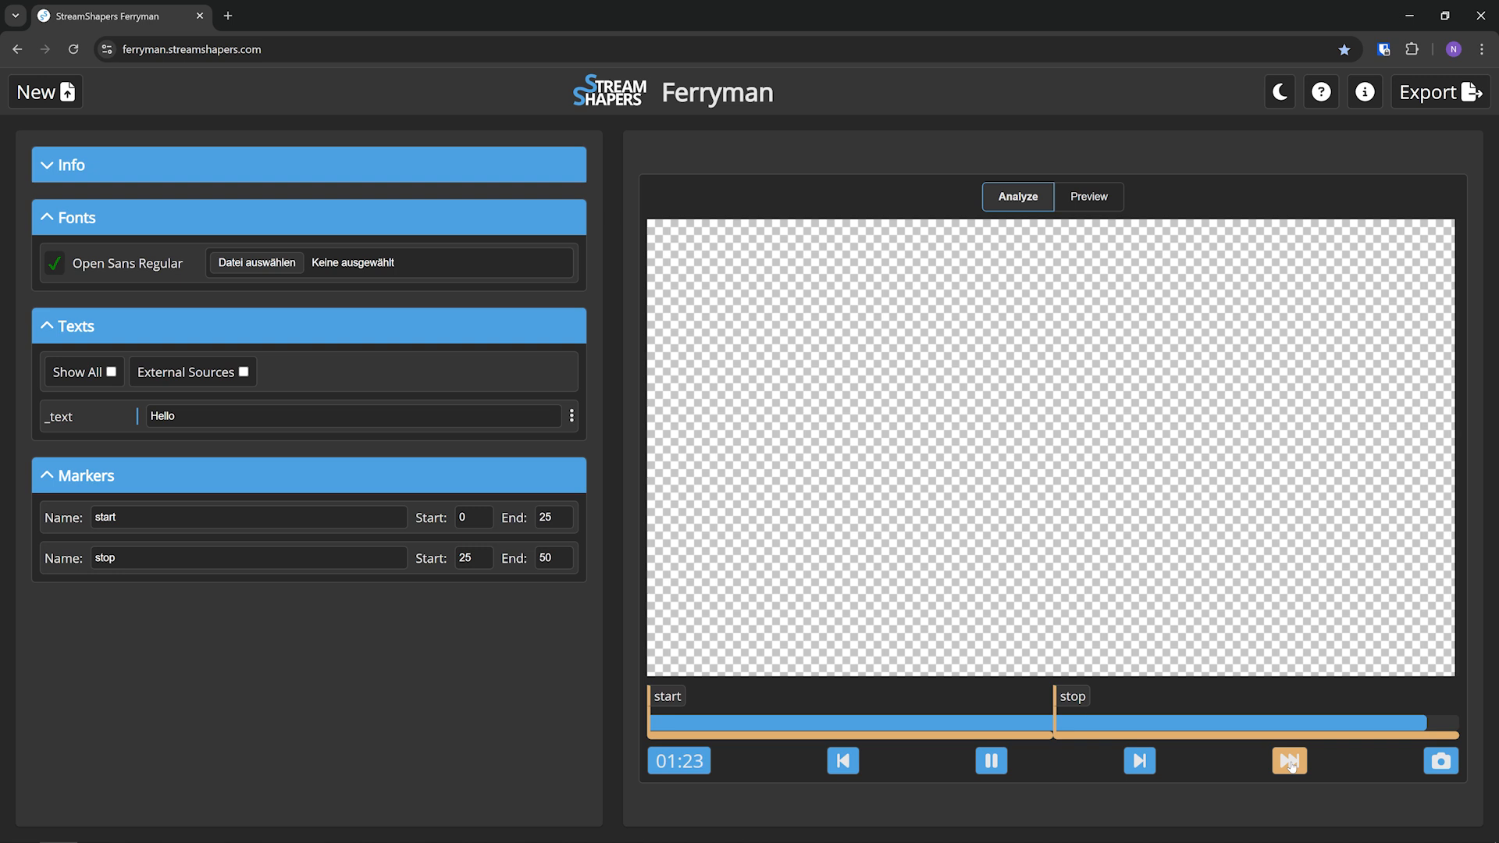
Switch to Preview mode and test the graphic with the Play, Stop and Next controls
left_click(1089, 197)
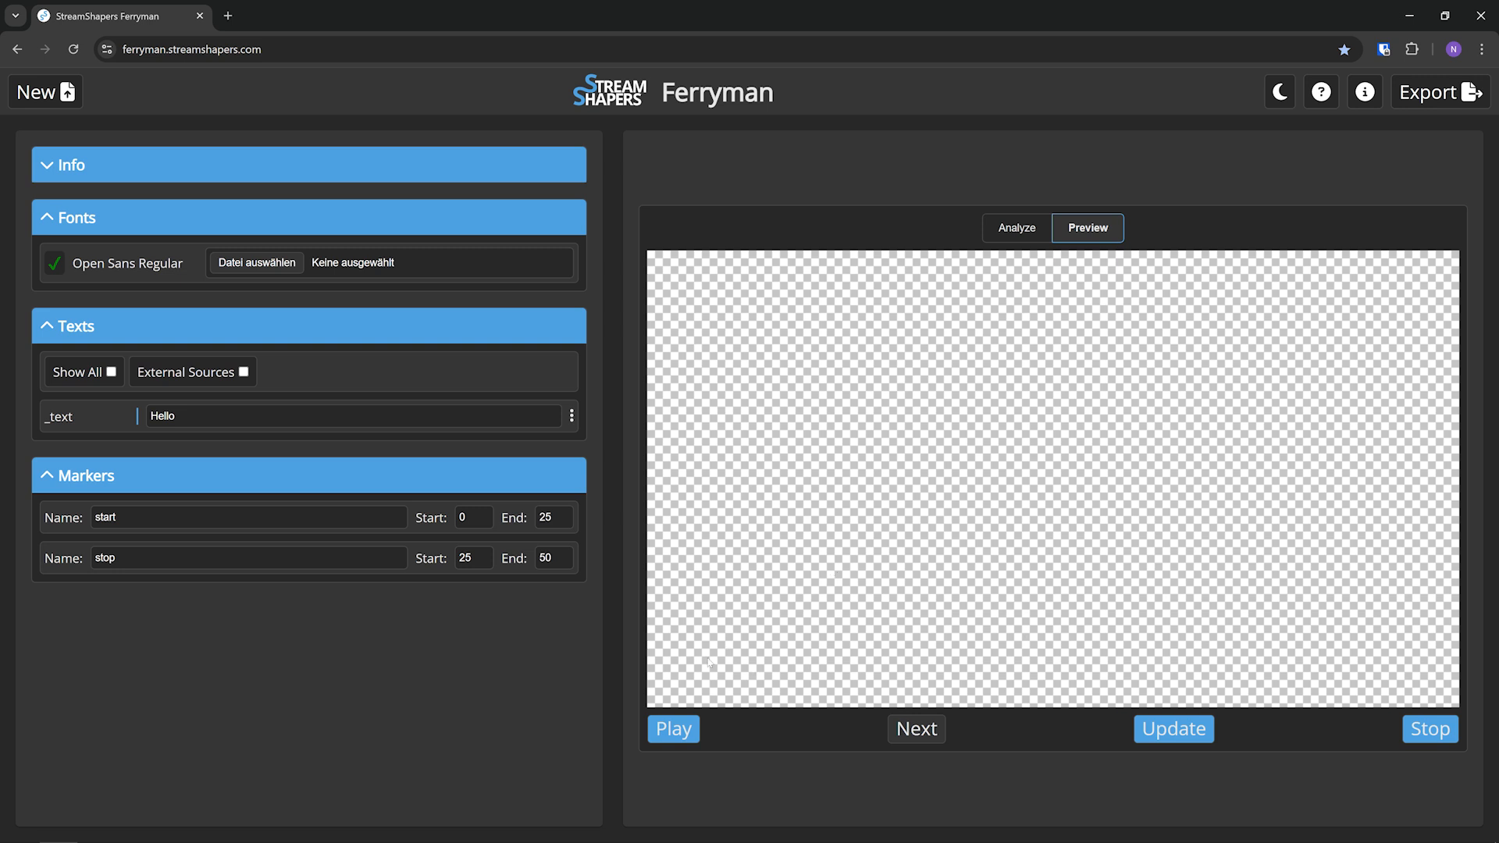
left_click(676, 730)
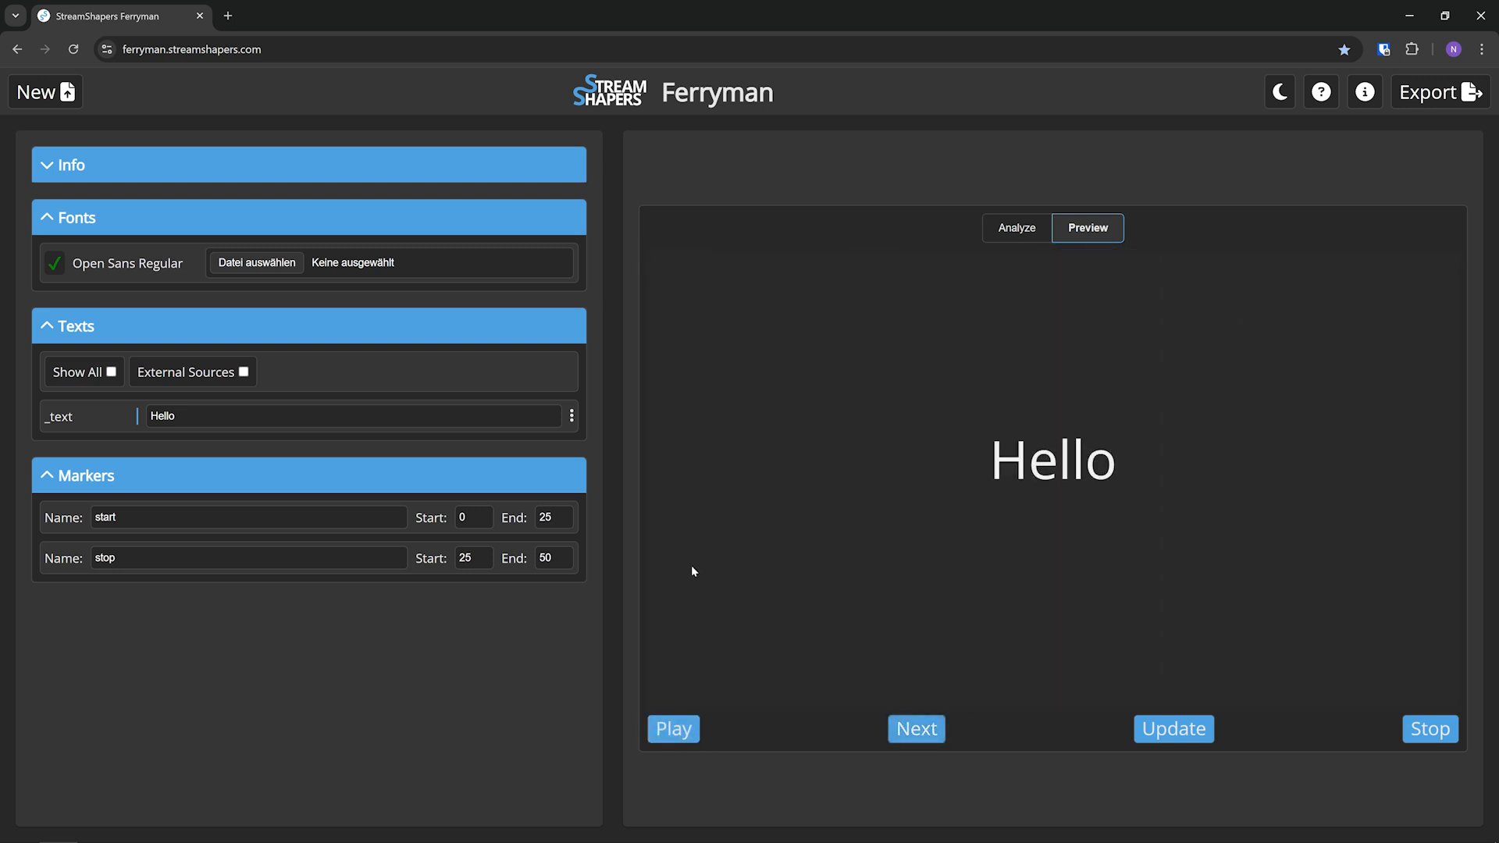
left_click(1420, 731)
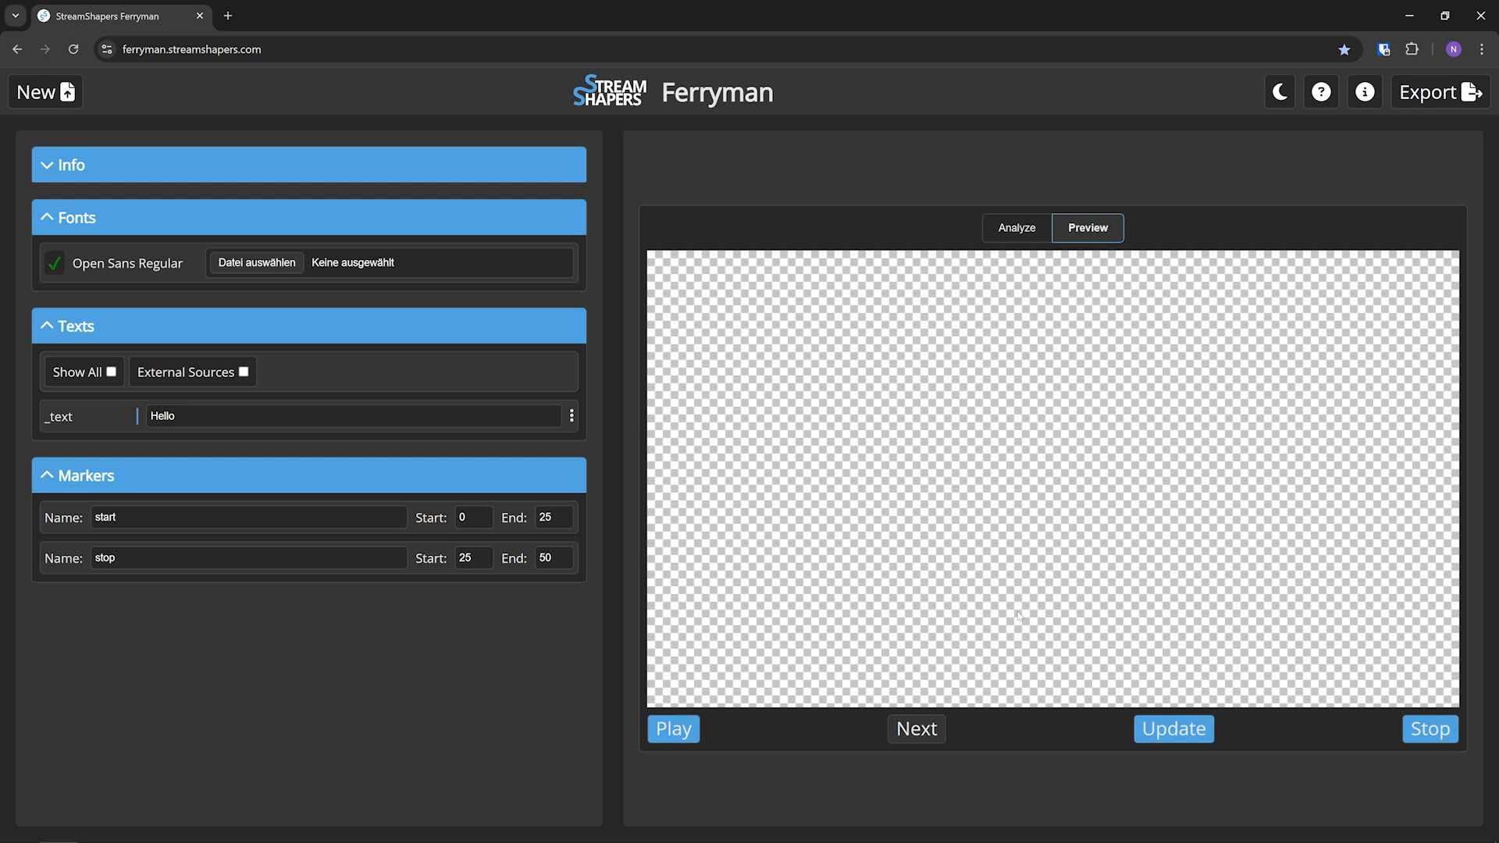
left_click(668, 730)
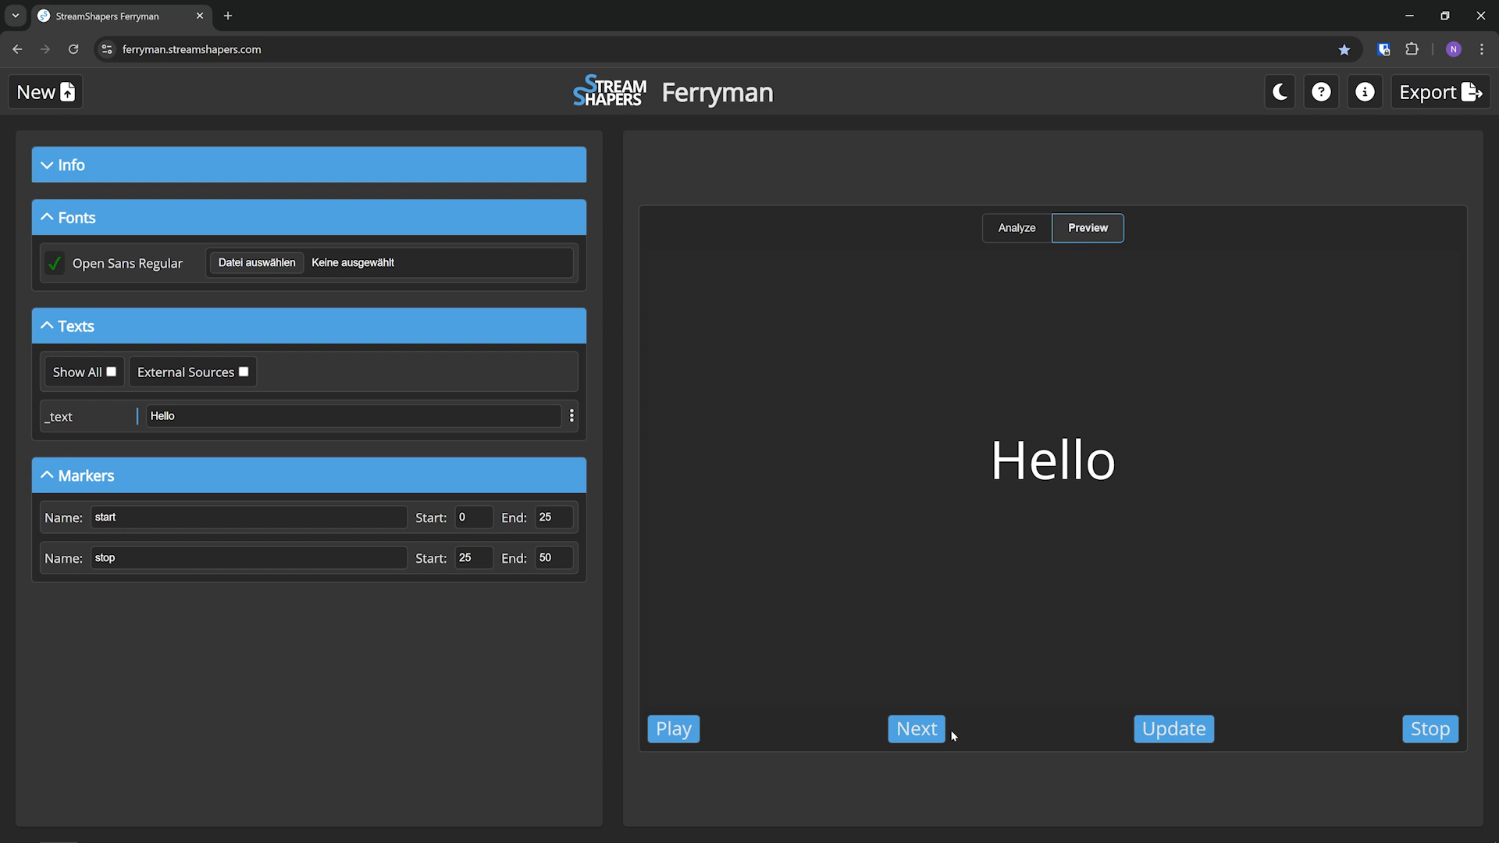
left_click(923, 730)
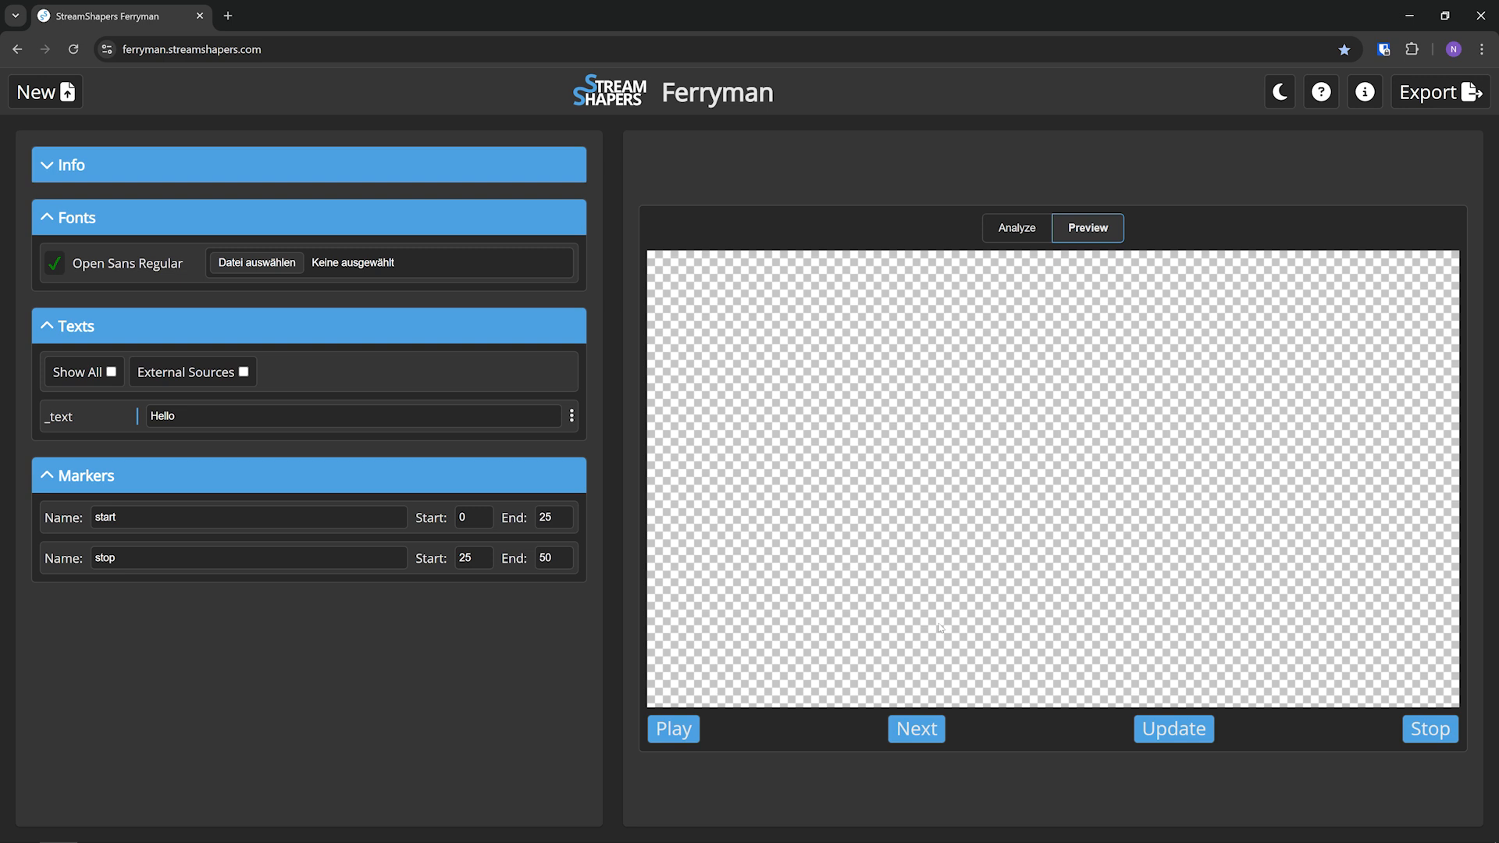
left_click(687, 738)
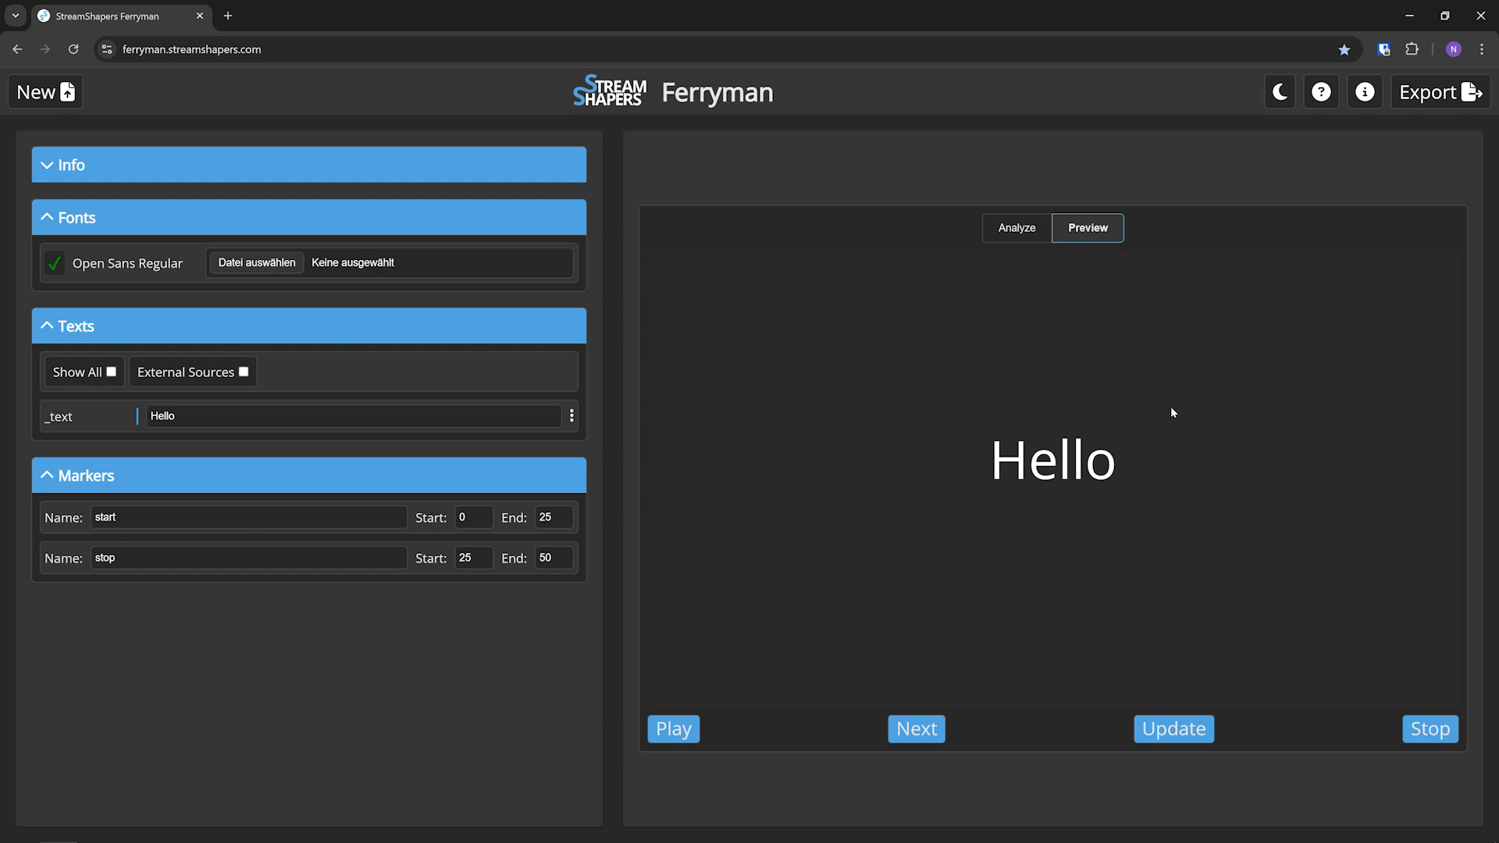
Open the export dialog and examine the filename, format and SPX export settings
left_click(1437, 91)
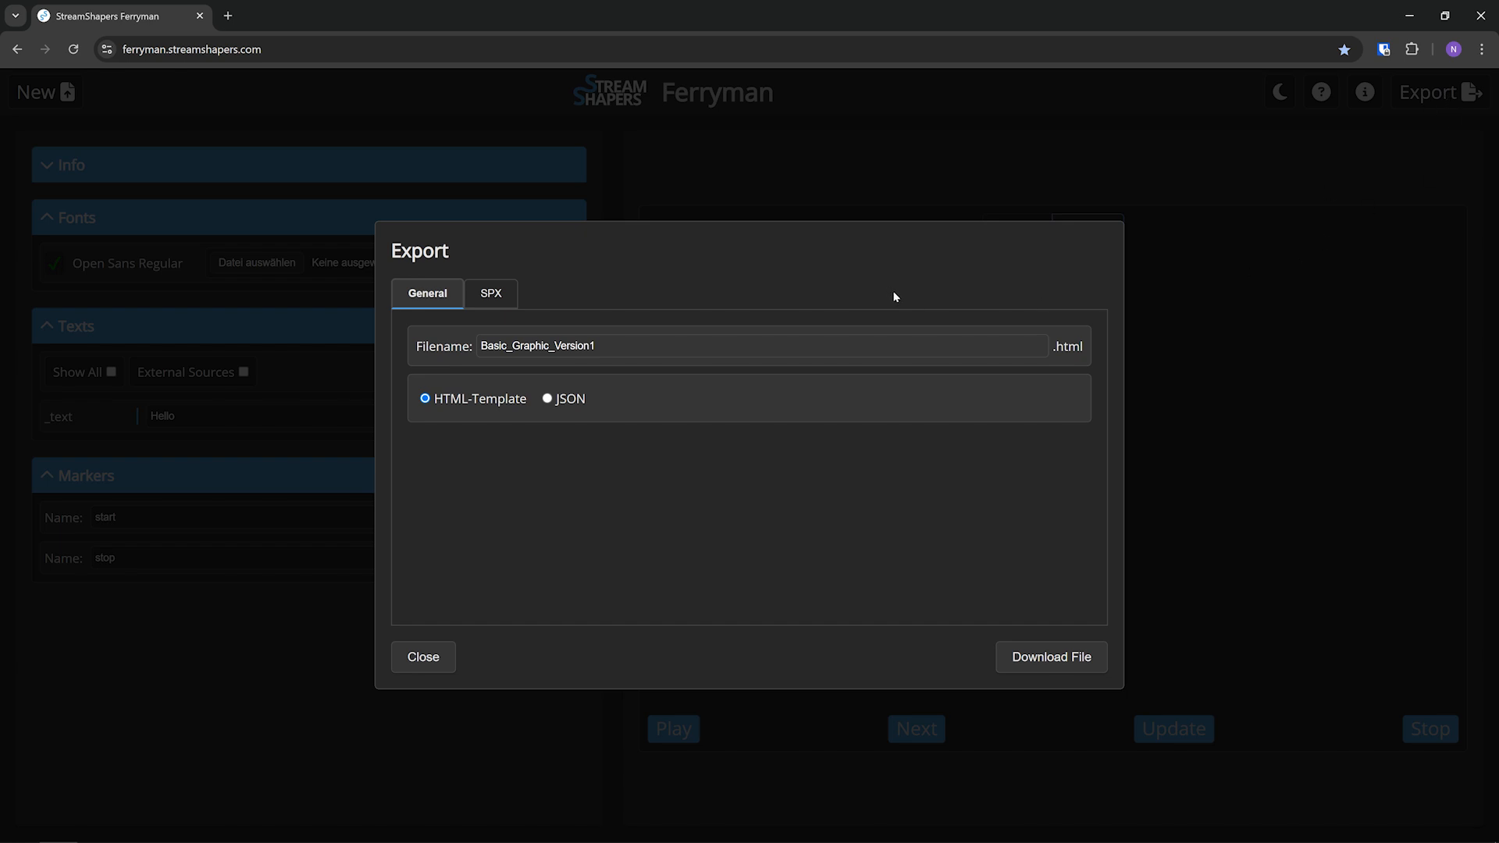
left_click(598, 346)
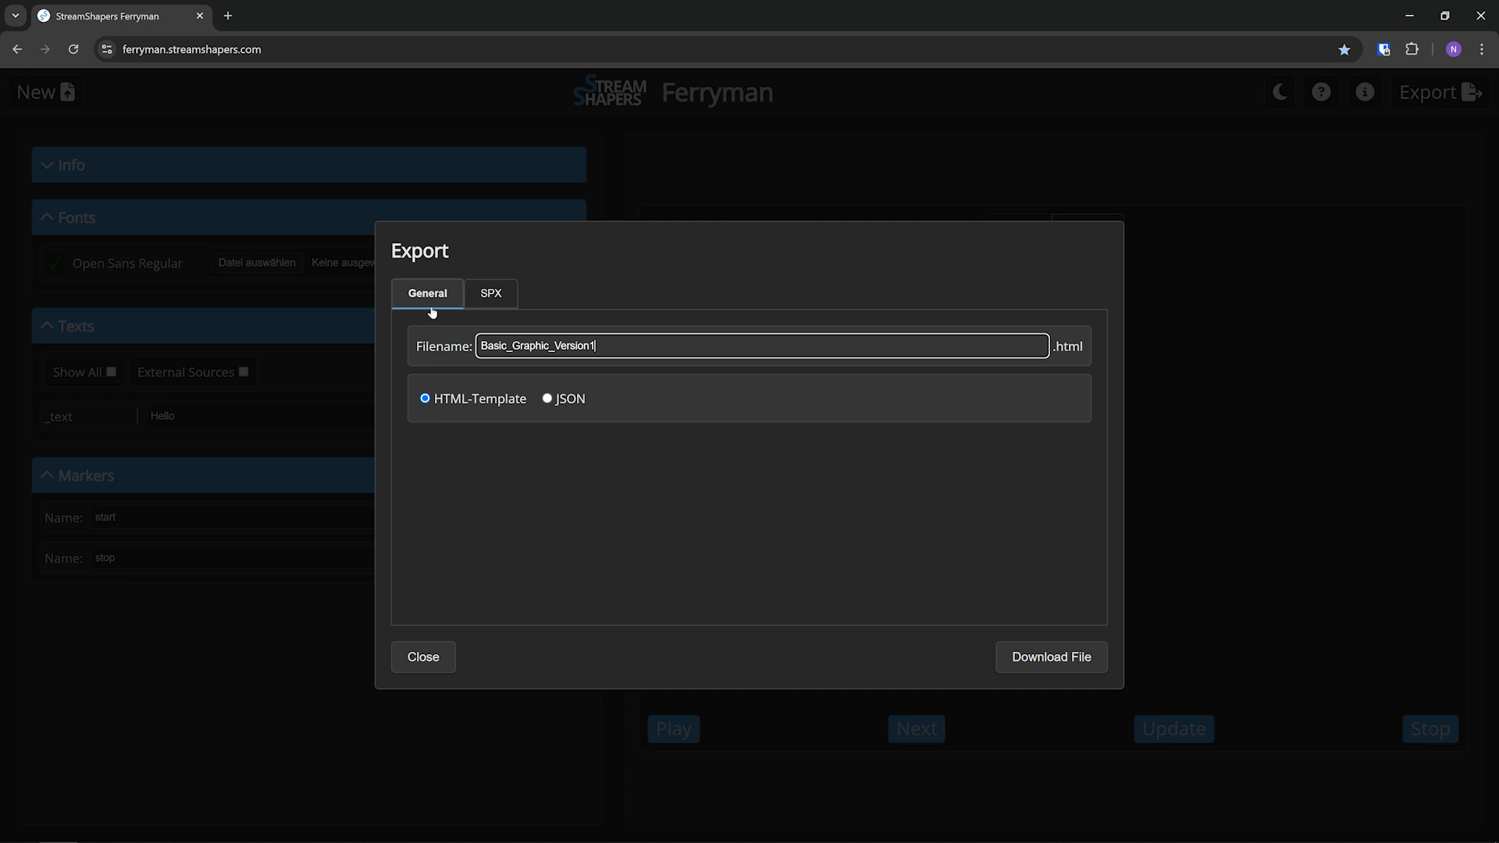
left_click(499, 402)
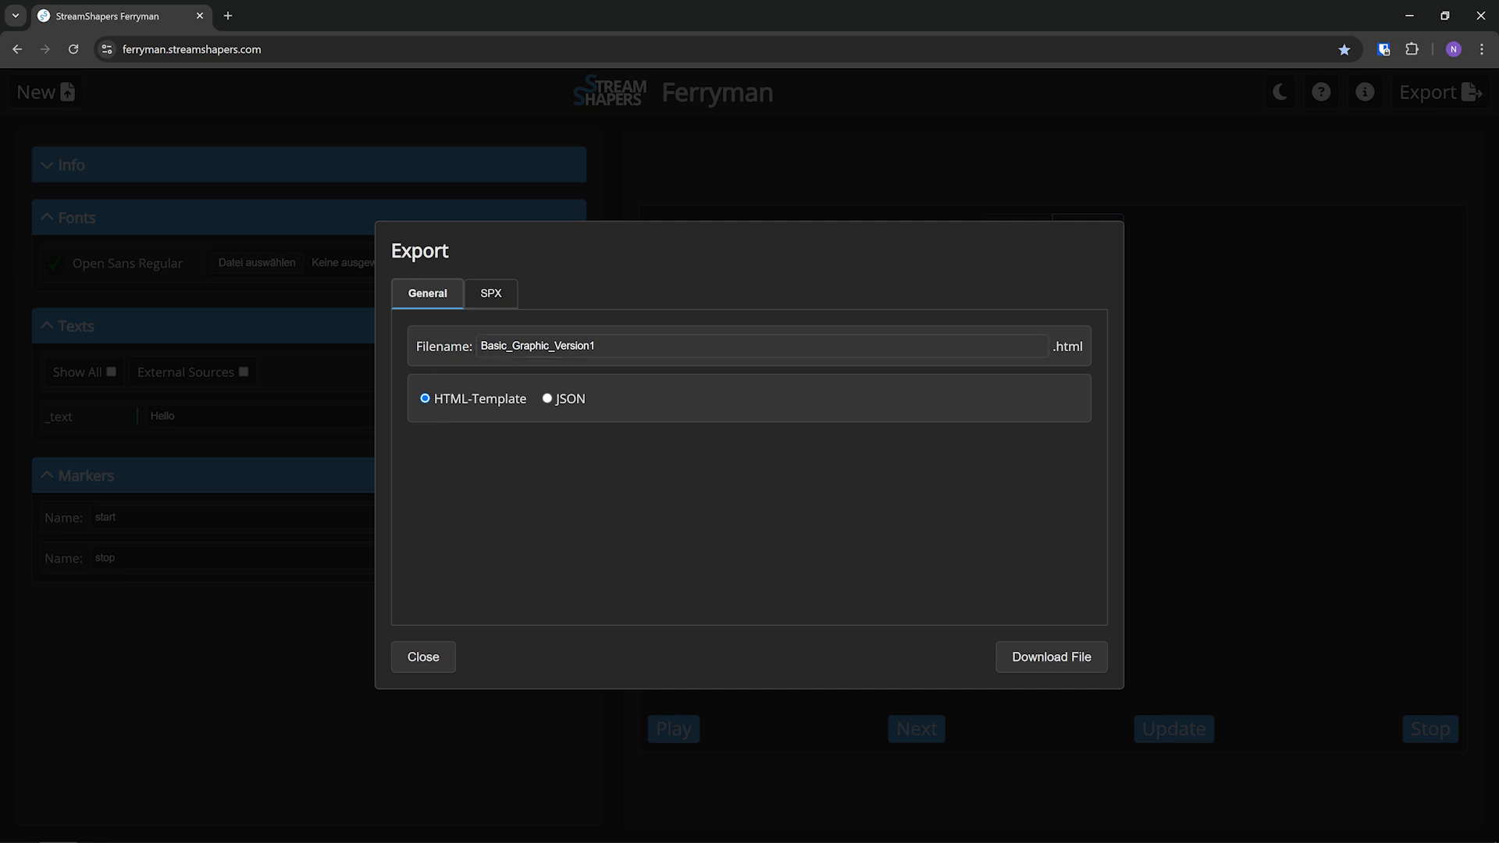
left_click(488, 295)
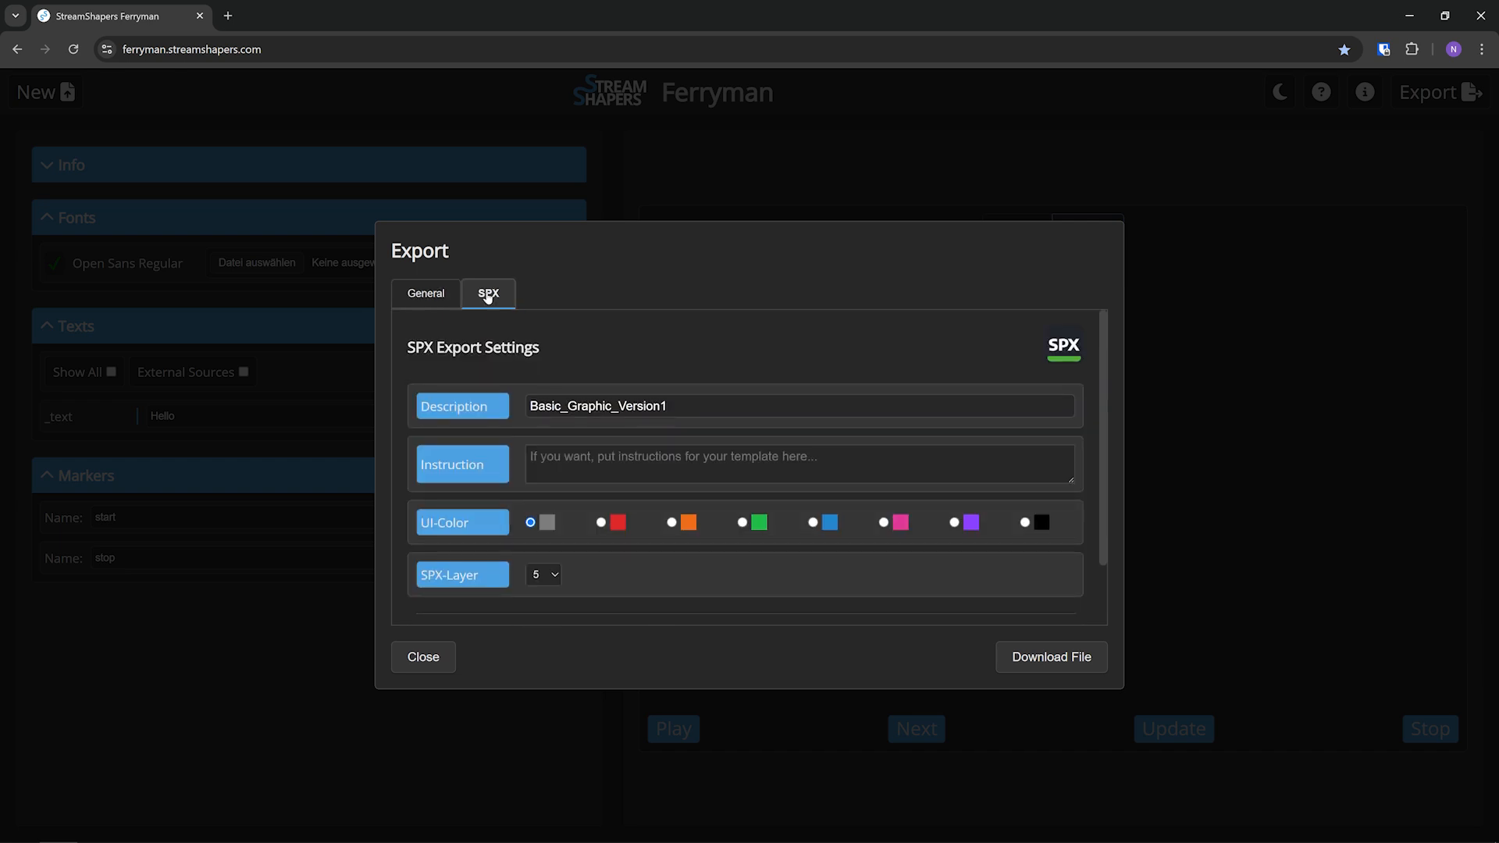
scroll(518, 370, "down", 1)
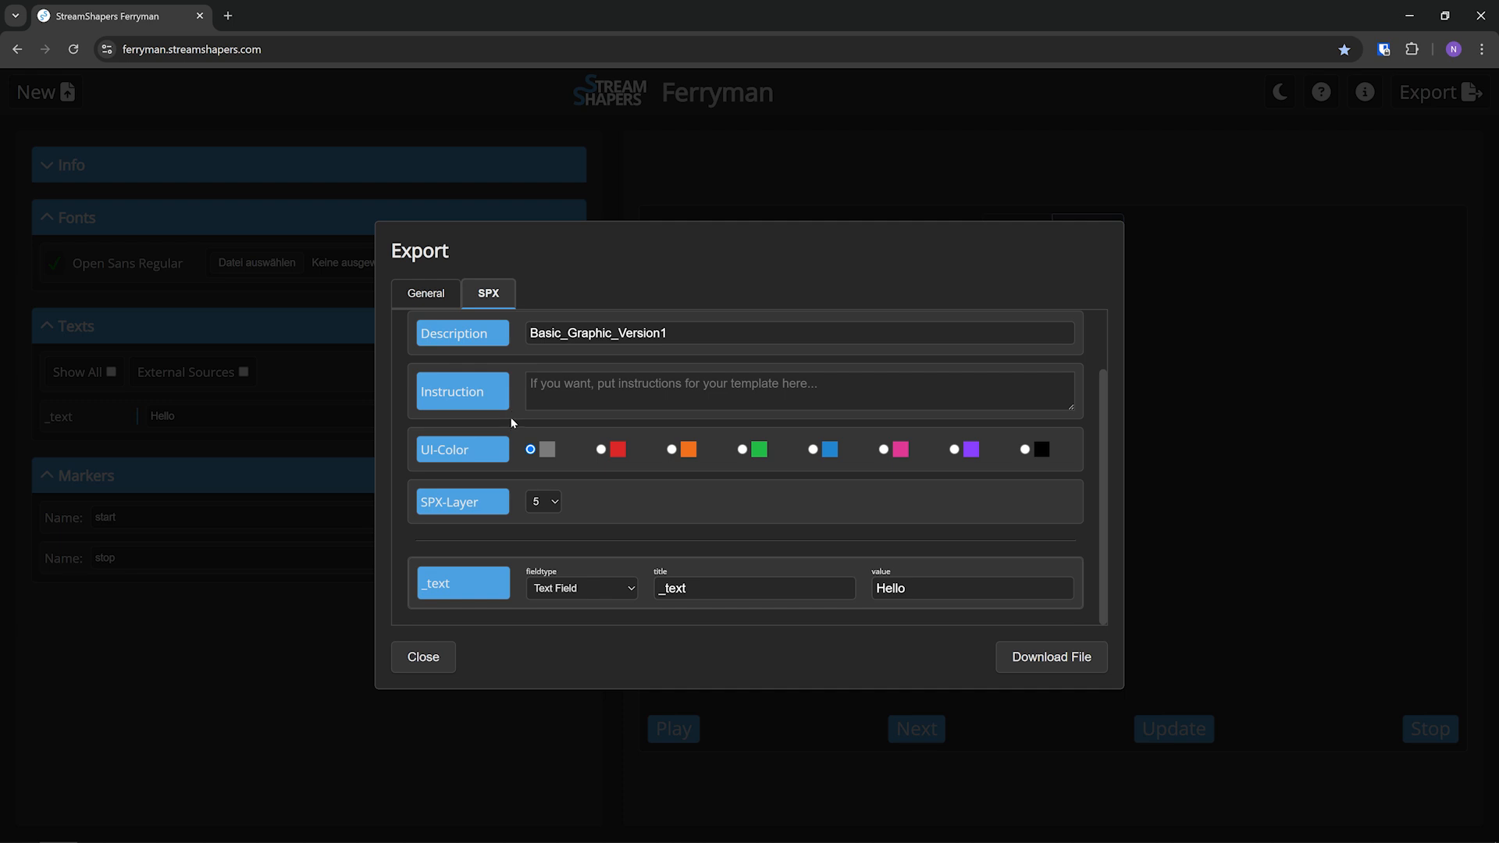
scroll(512, 422, "up", 1)
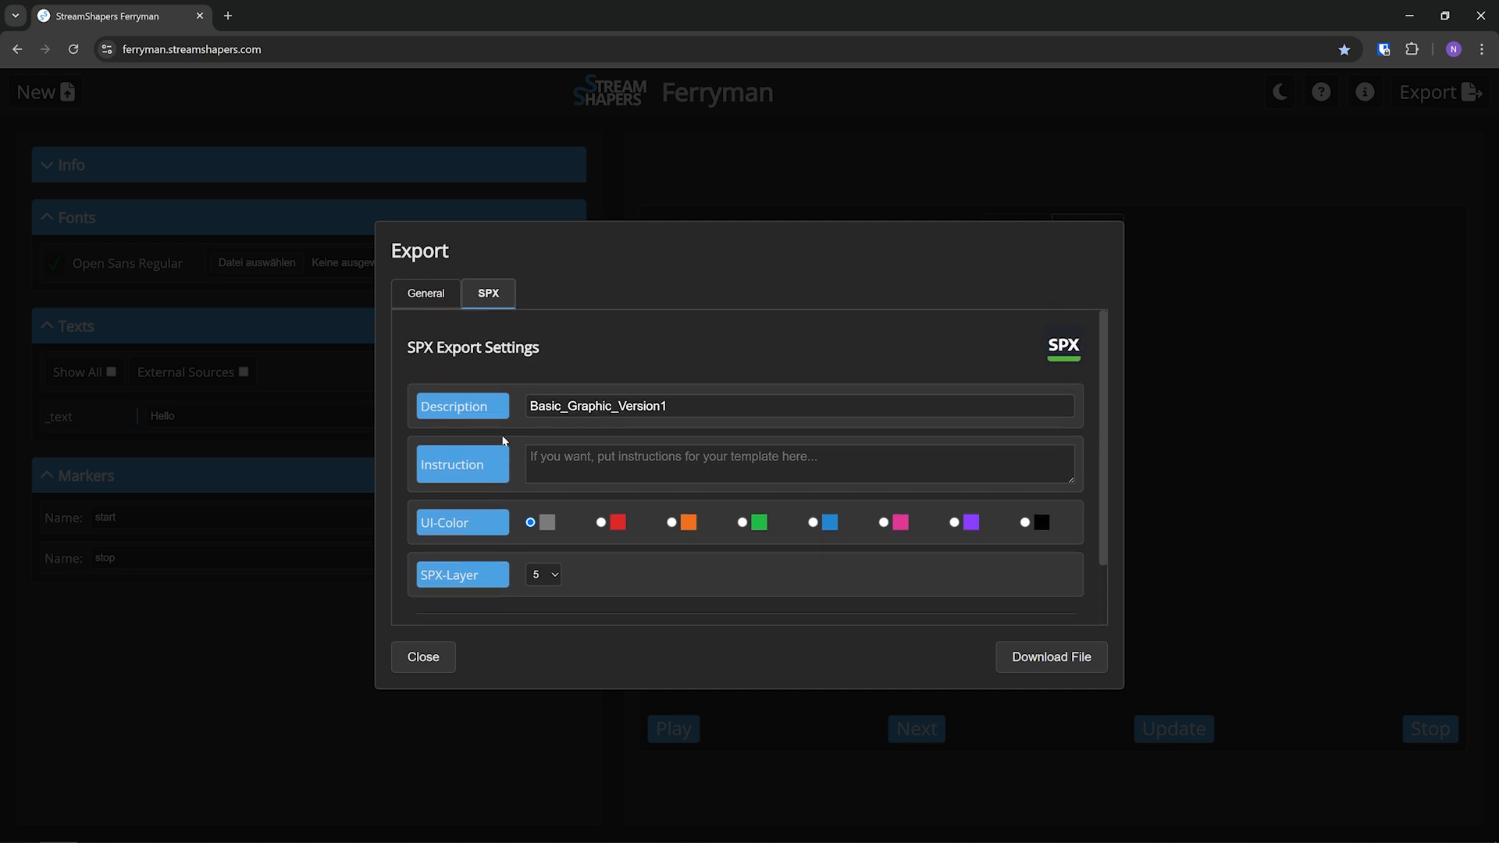
Download the graphic as an HTML-Template named Basic_Graphic_Version1
left_click(432, 297)
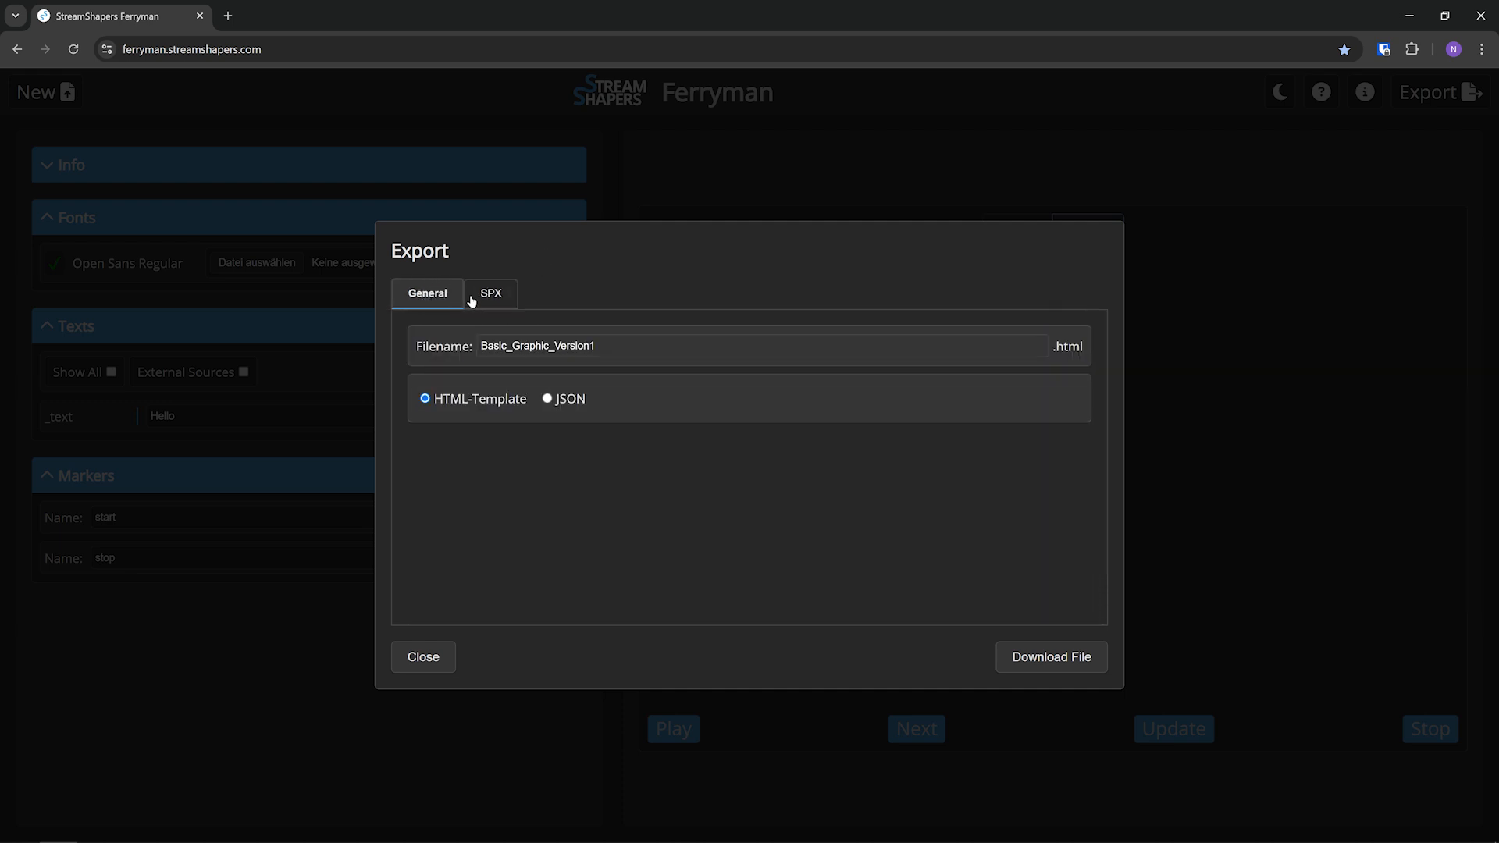
left_click(547, 399)
left_click(472, 398)
left_click(1046, 659)
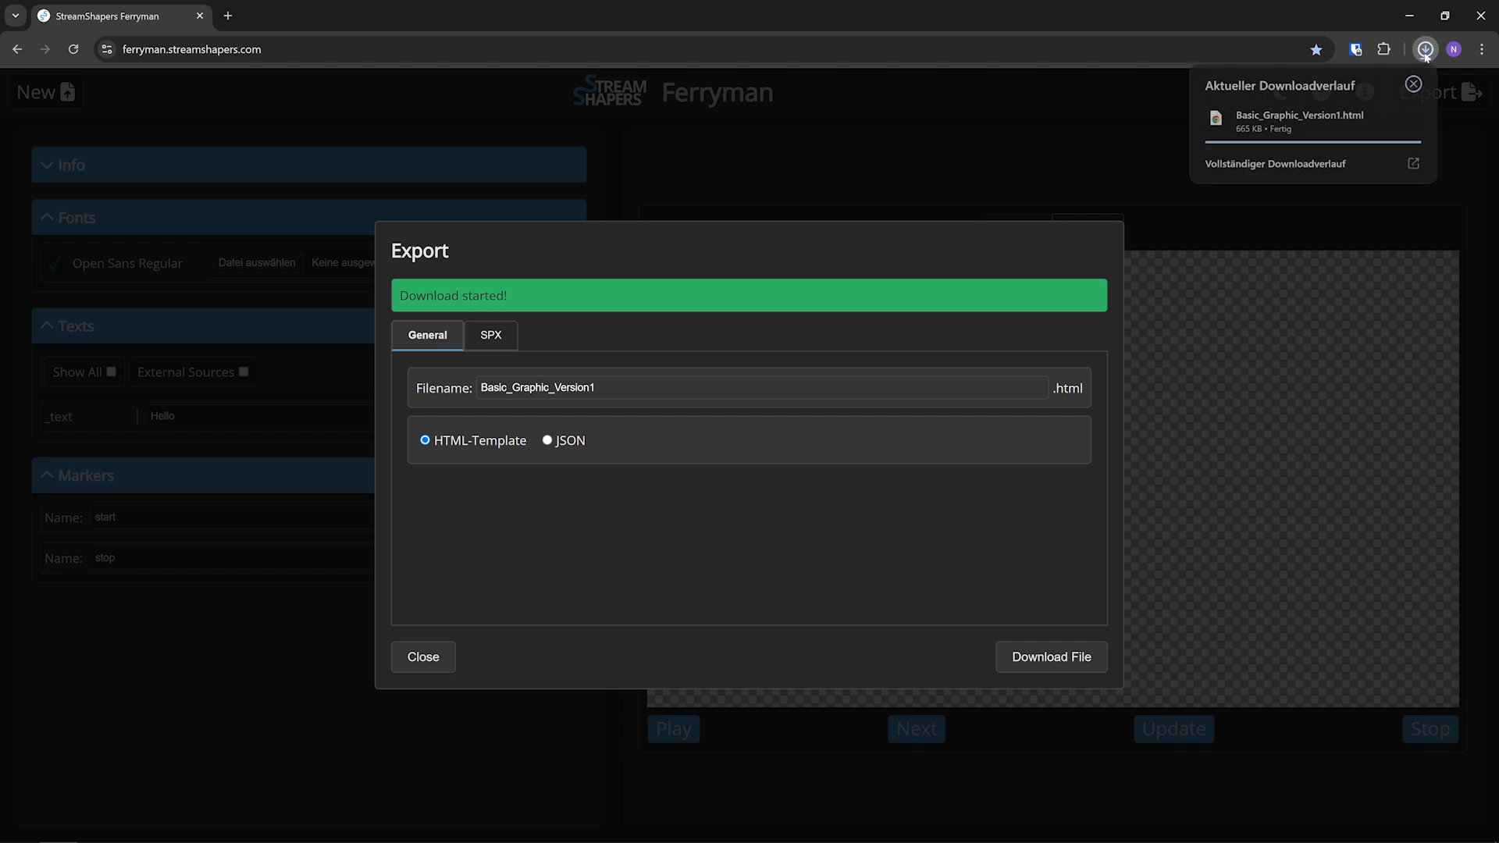